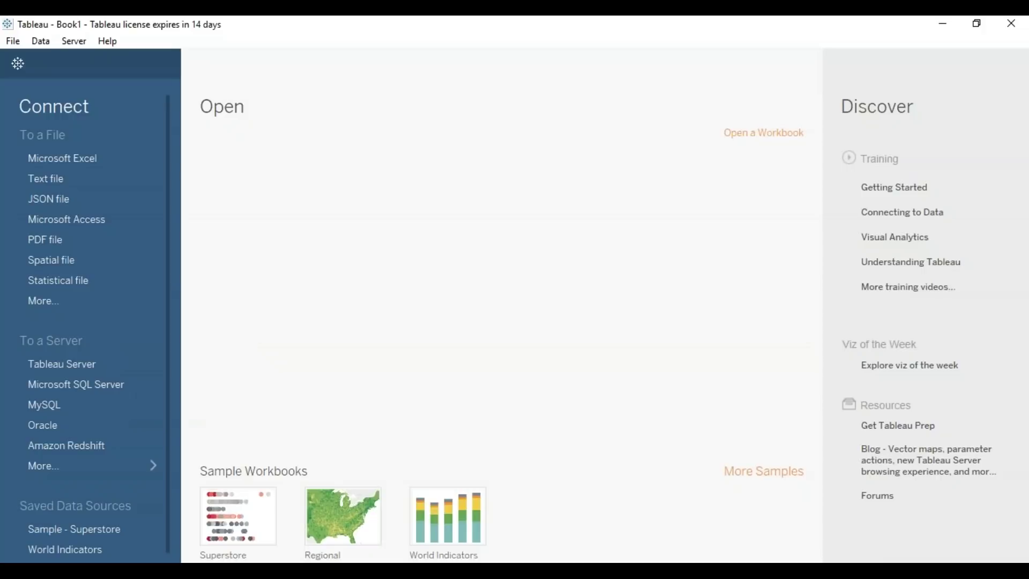
Open the Sample - Superstore source, preview its Orders table, then return to Sheet 1.
{"action": "left_click", "coordinate": [123, 529]}
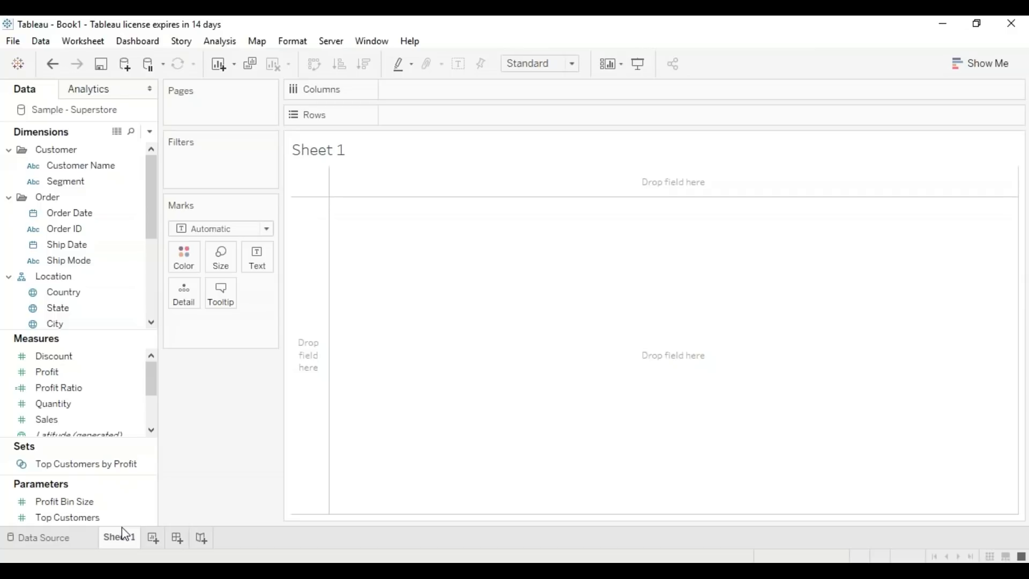
{"action": "left_click", "coordinate": [65, 543]}
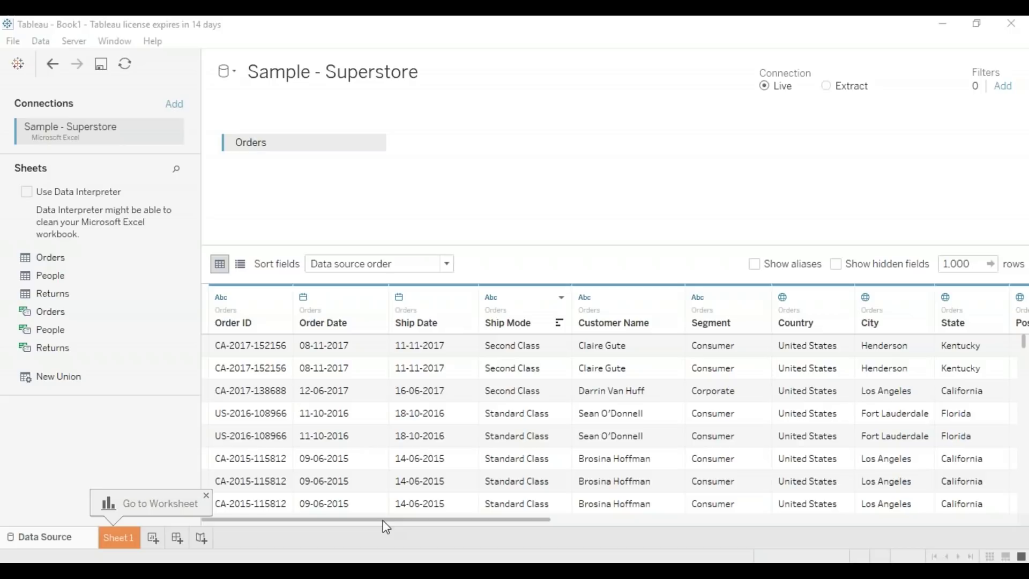
{"action": "left_click_drag", "start_coordinate": [383, 519], "coordinate": [569, 552]}
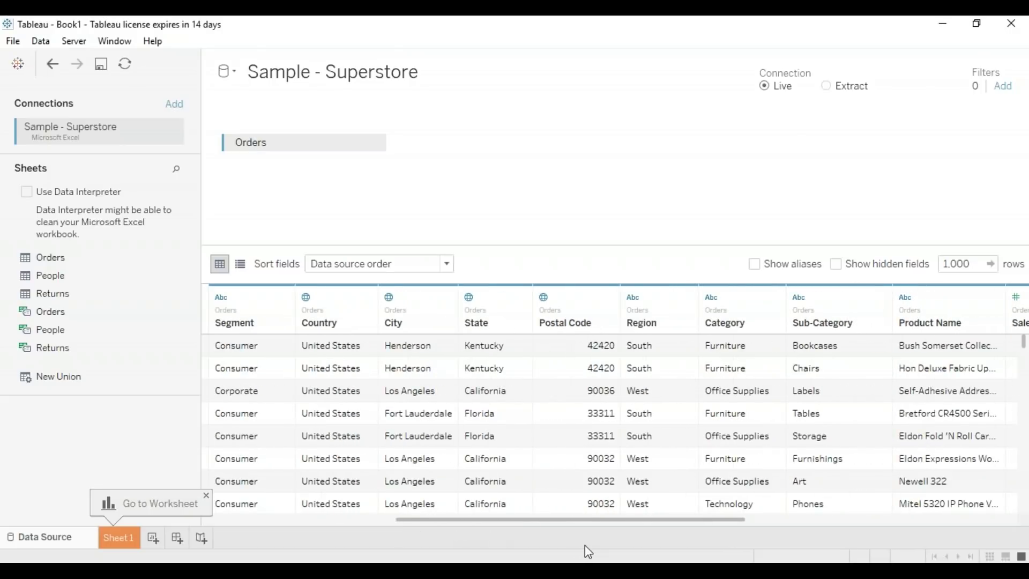
{"action": "left_click_drag", "start_coordinate": [585, 545], "coordinate": [889, 524]}
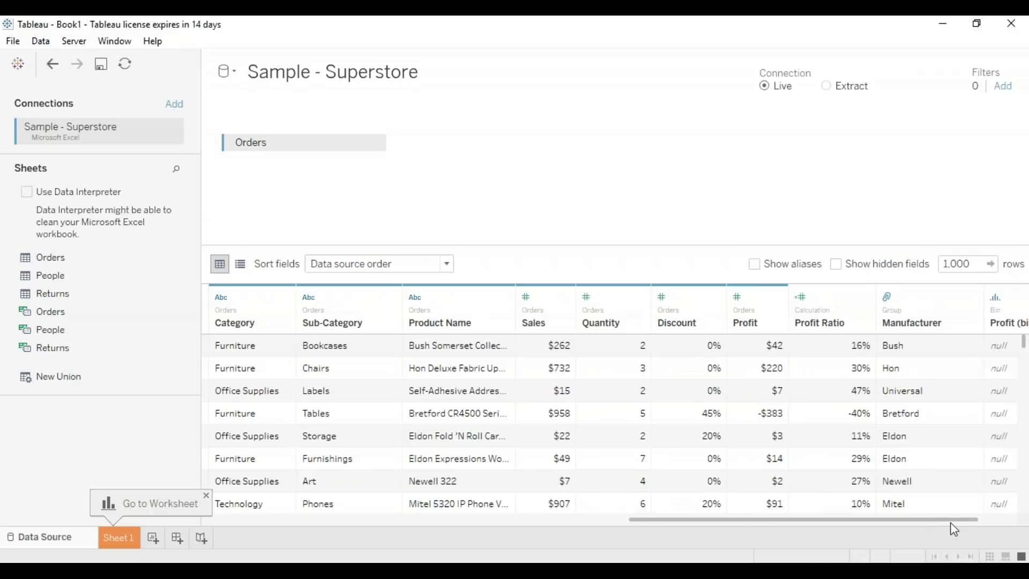
{"action": "left_click_drag", "start_coordinate": [951, 522], "coordinate": [978, 522]}
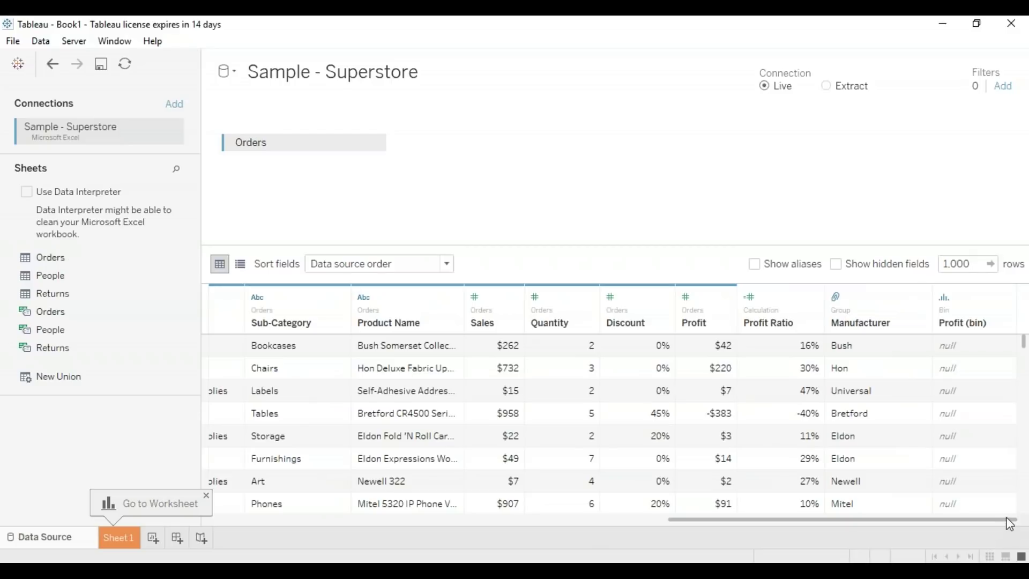
{"action": "left_click_drag", "start_coordinate": [1003, 521], "coordinate": [528, 503]}
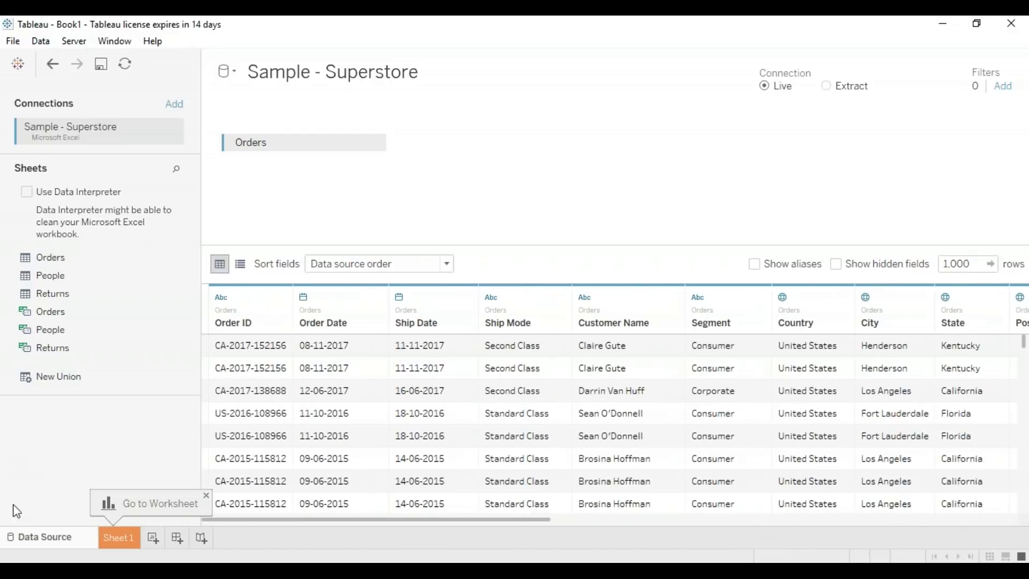
{"action": "left_click", "coordinate": [119, 538]}
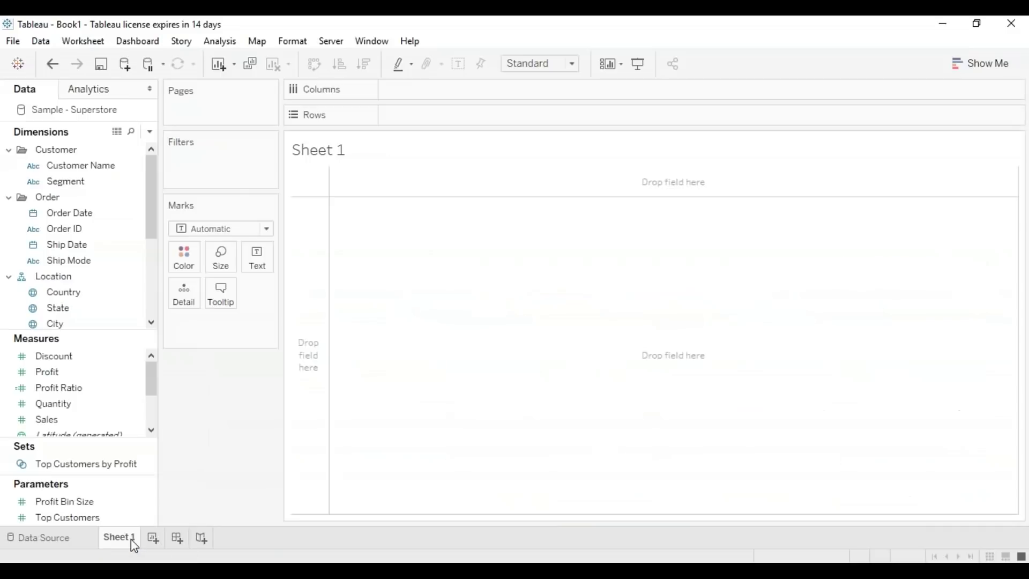
Put Order Date on Columns and Sales on Rows for a yearly SUM(Sales) line, 2015–2018.
{"action": "left_click", "coordinate": [77, 223]}
{"action": "left_click_drag", "start_coordinate": [77, 222], "coordinate": [423, 92]}
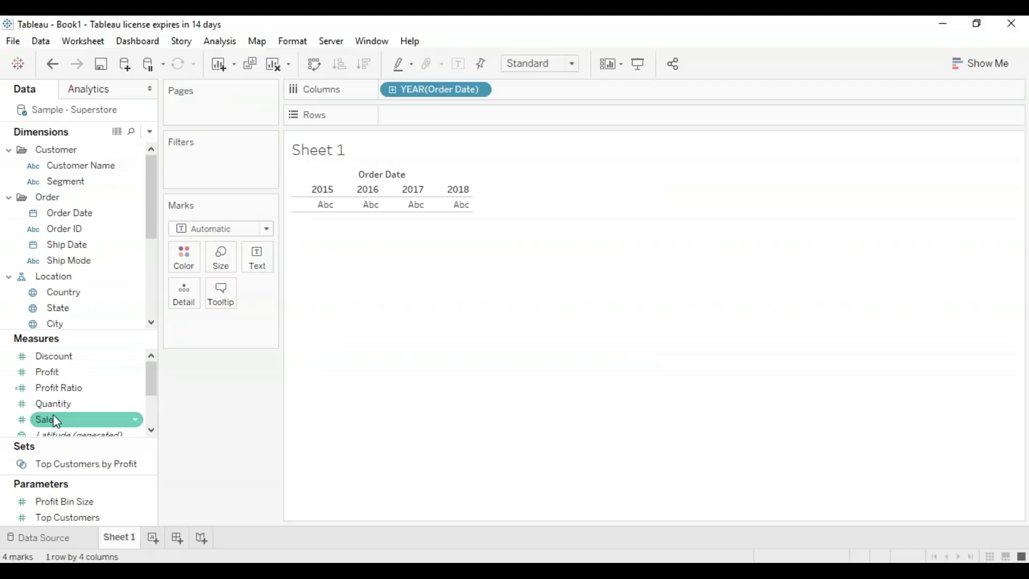
{"action": "mouse_move", "coordinate": [53, 414]}
{"action": "left_mouse_down"}
{"action": "mouse_move", "coordinate": [309, 324]}
{"action": "mouse_move", "coordinate": [410, 157]}
{"action": "mouse_move", "coordinate": [413, 114]}
{"action": "mouse_move", "coordinate": [404, 110]}
{"action": "left_mouse_up"}
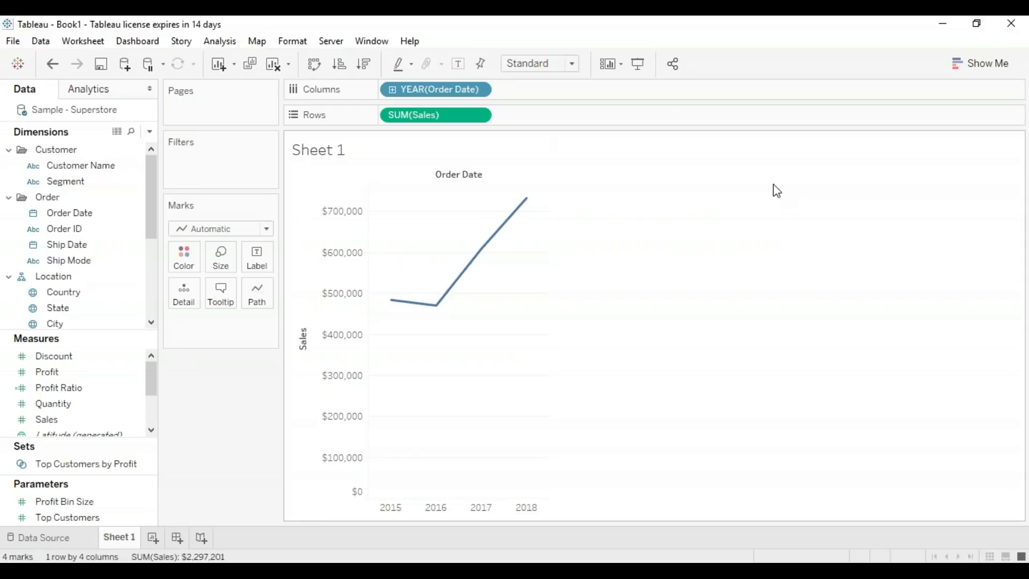
{"action": "left_click", "coordinate": [480, 91]}
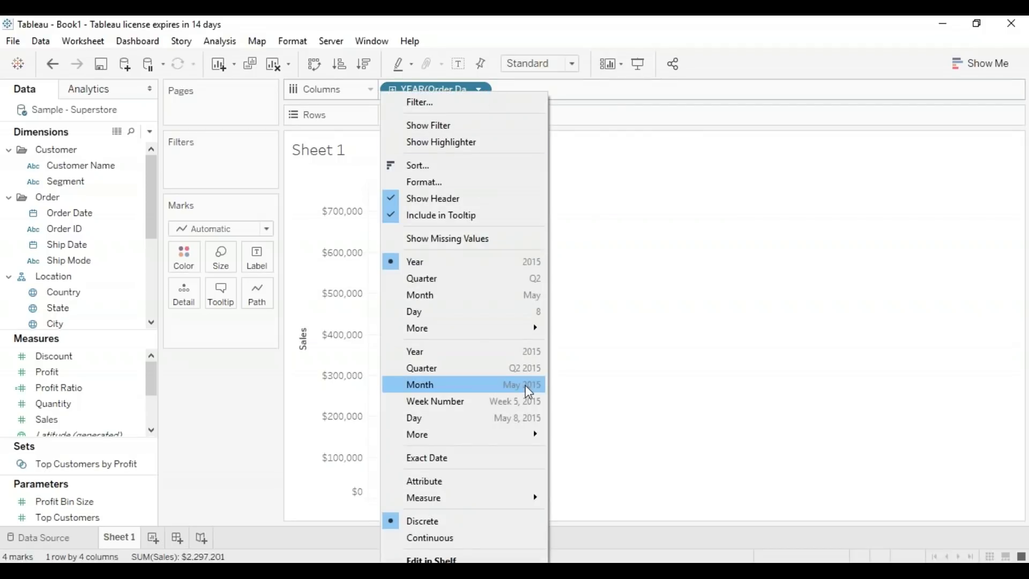
Change the Order Date pill to a custom Month / Year date level.
{"action": "mouse_move", "coordinate": [525, 436]}
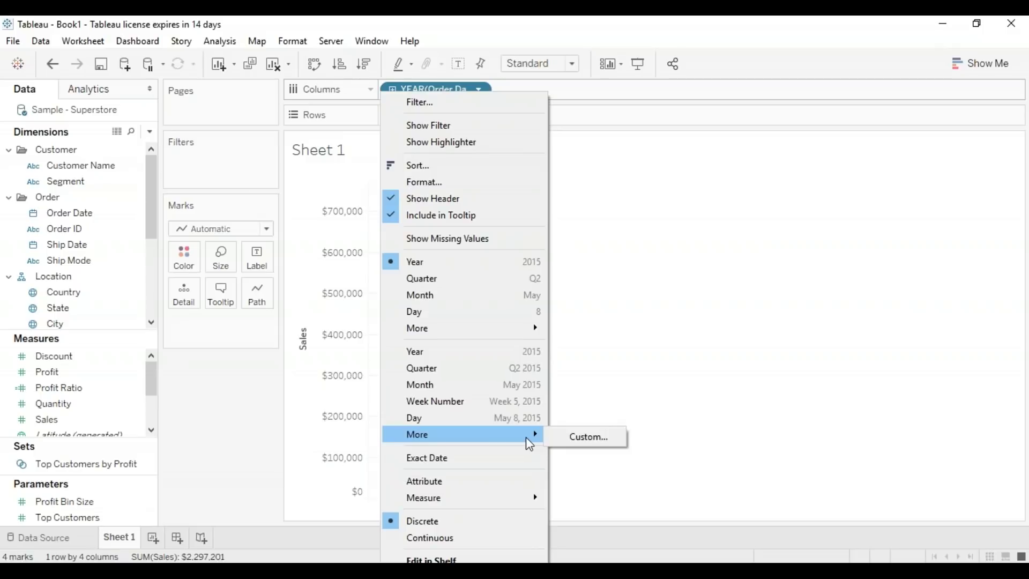
{"action": "left_click", "coordinate": [576, 440]}
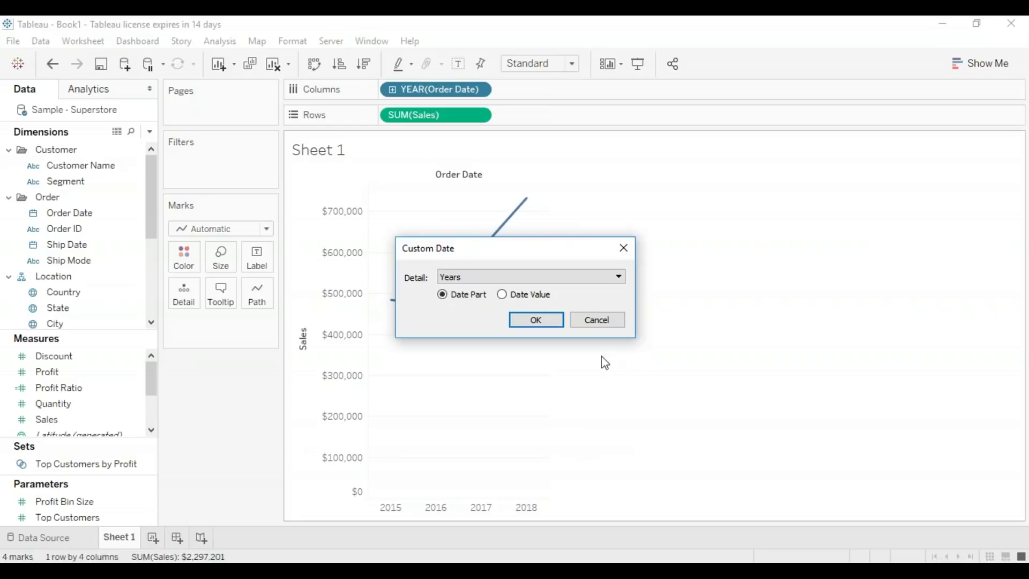
{"action": "left_click", "coordinate": [498, 278]}
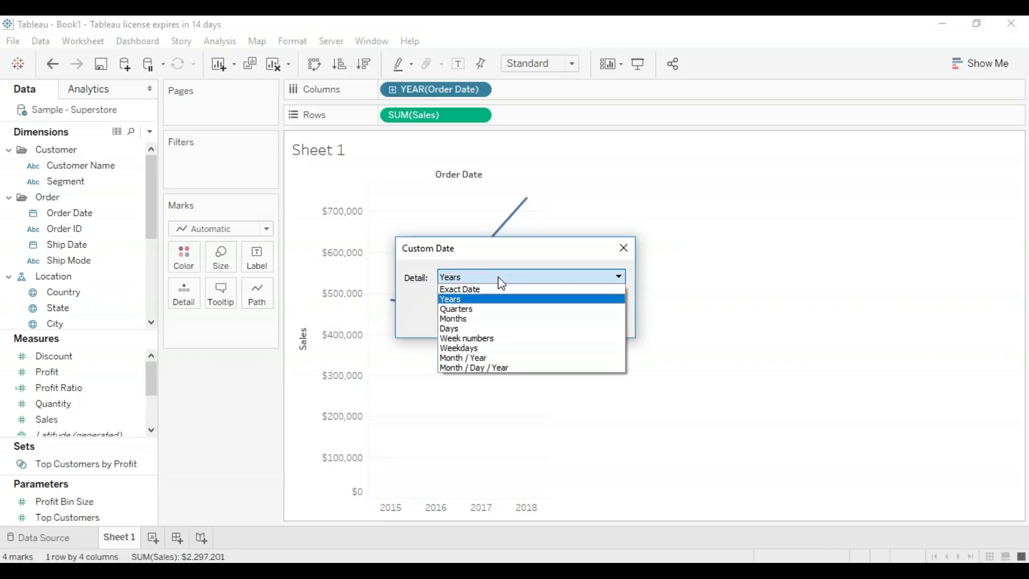
{"action": "left_click", "coordinate": [507, 358]}
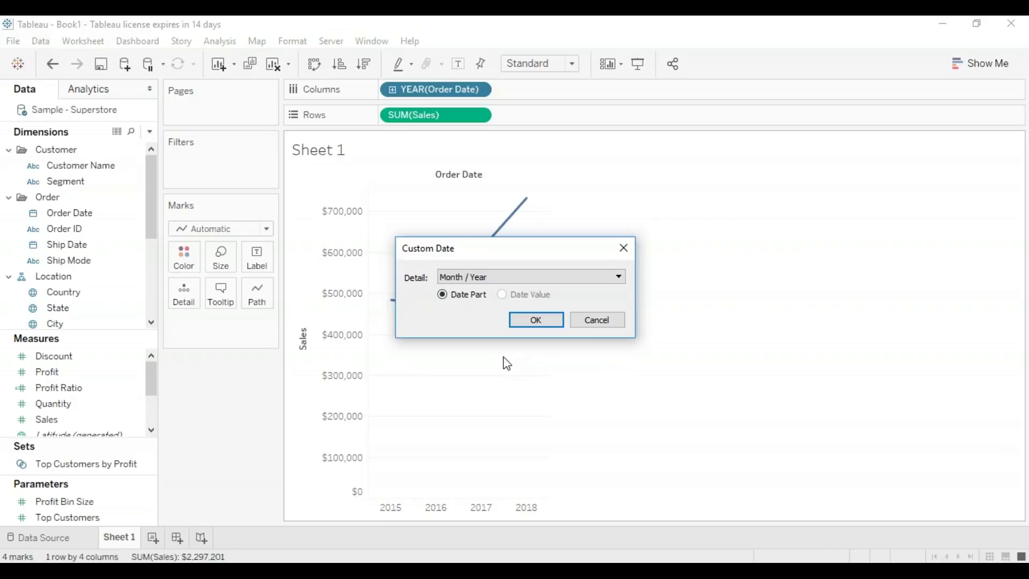
{"action": "left_click", "coordinate": [534, 321]}
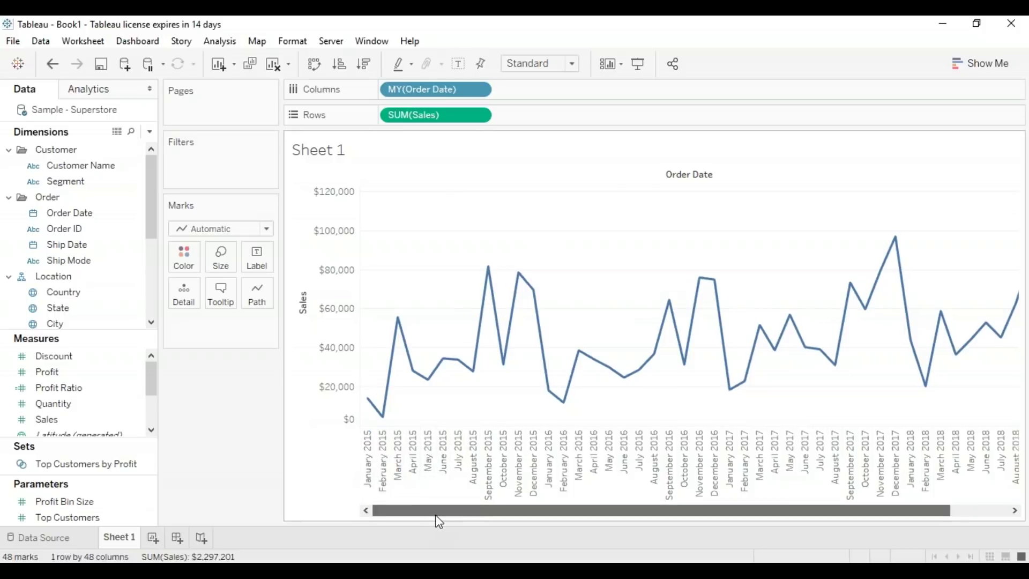
{"action": "left_click_drag", "start_coordinate": [436, 513], "coordinate": [348, 508]}
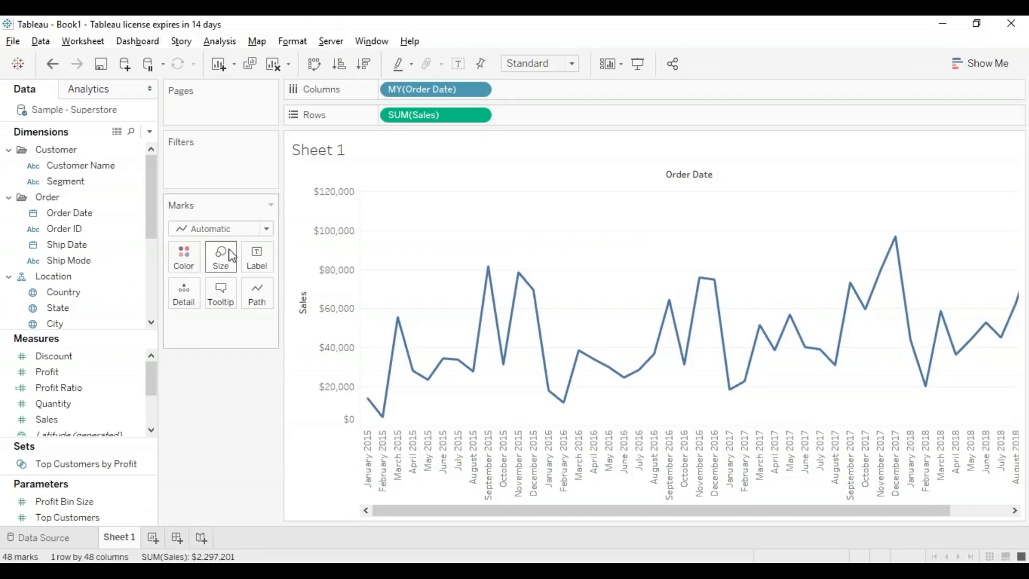
Check the Analysis menu, then open the Dimensions header dropdown in the Data pane.
{"action": "left_click", "coordinate": [220, 41]}
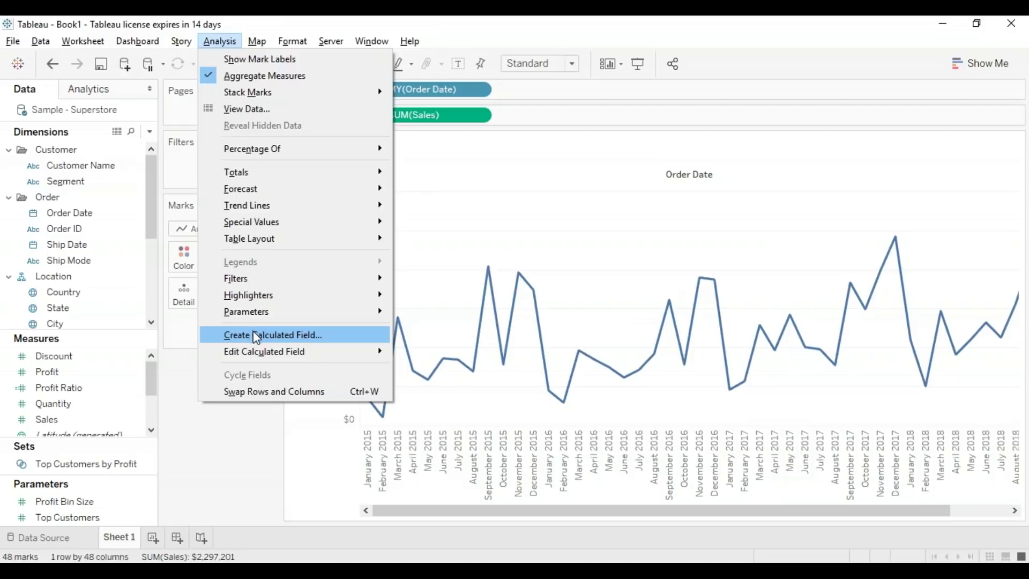
{"action": "left_click", "coordinate": [228, 441]}
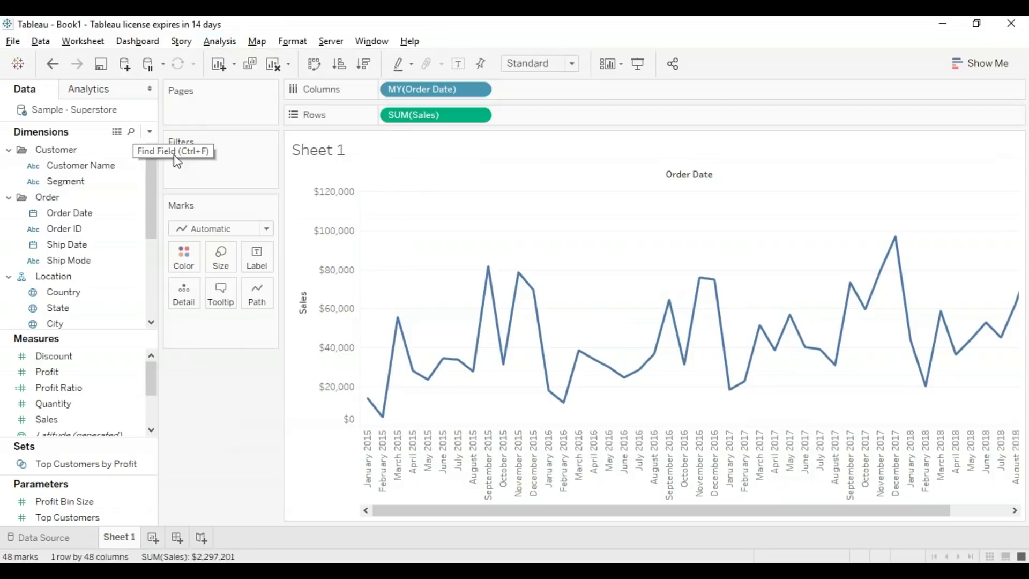
{"action": "left_click", "coordinate": [151, 133]}
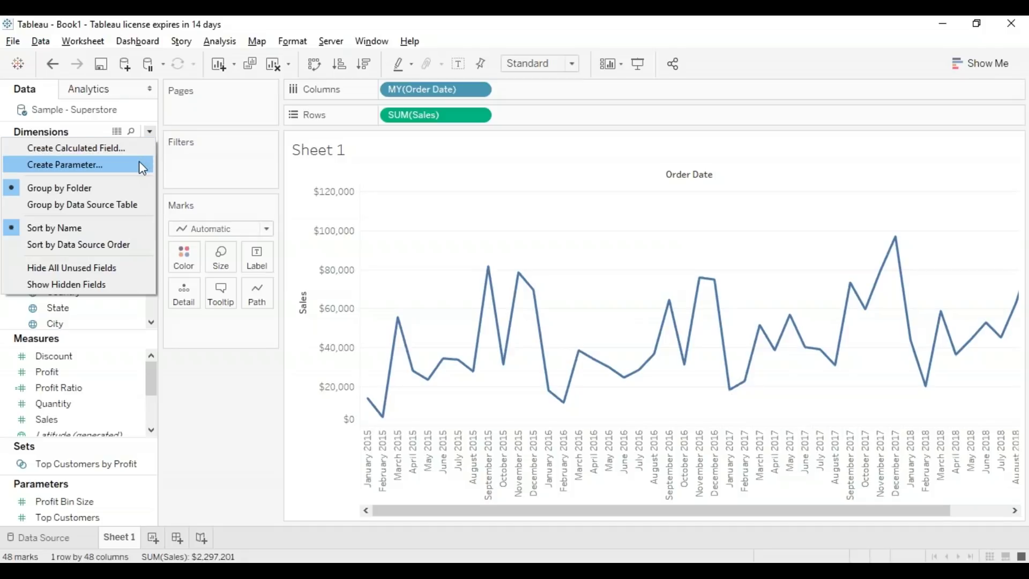
Create a parameter named 'IF_sales Parameter' with the Integer data type.
{"action": "left_click", "coordinate": [140, 161]}
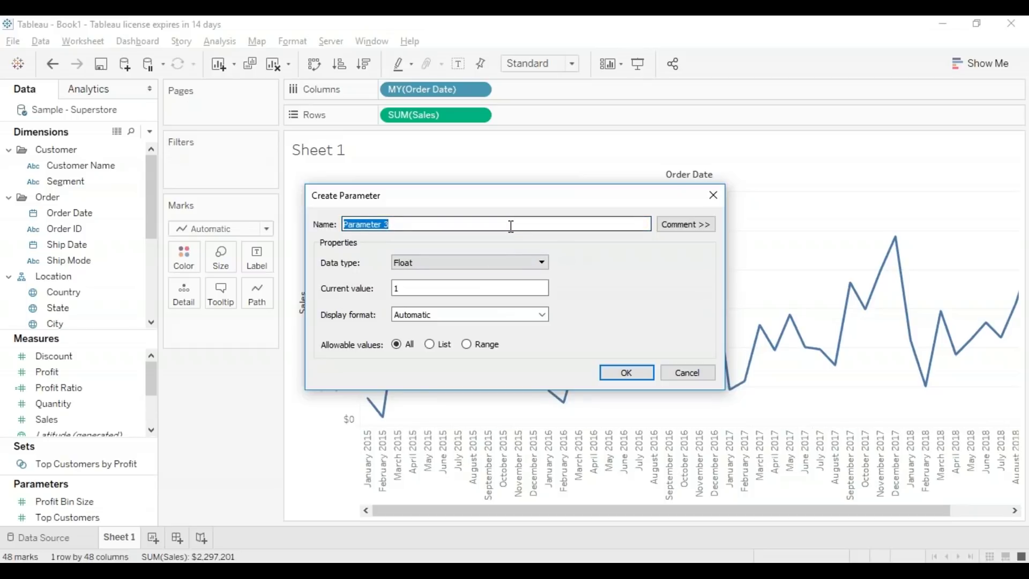
{"action": "key", "text": "BackSpace"}
{"action": "type", "text": "IF_sales Parameter"}
{"action": "left_click", "coordinate": [542, 262]}
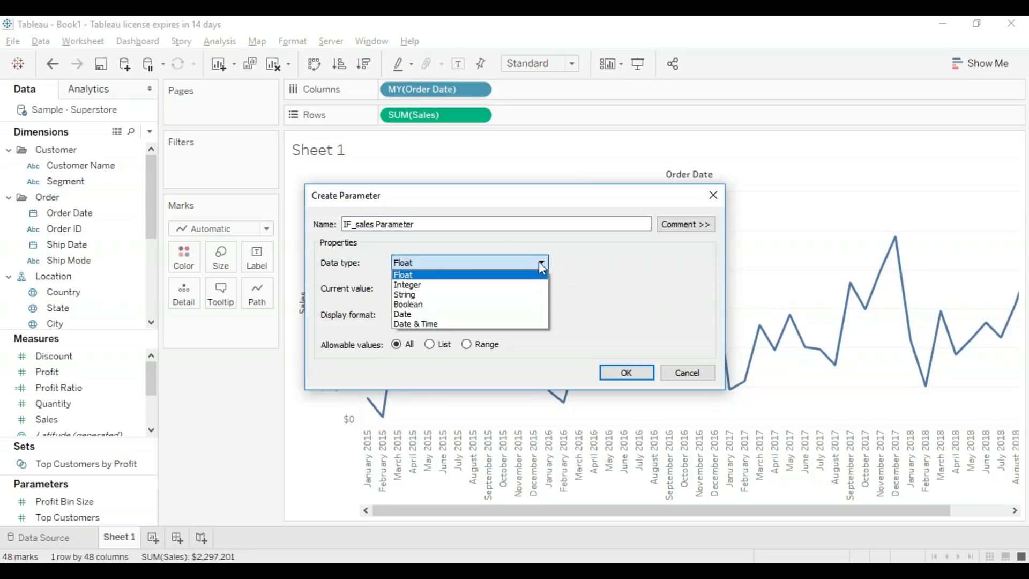
{"action": "left_click", "coordinate": [537, 285]}
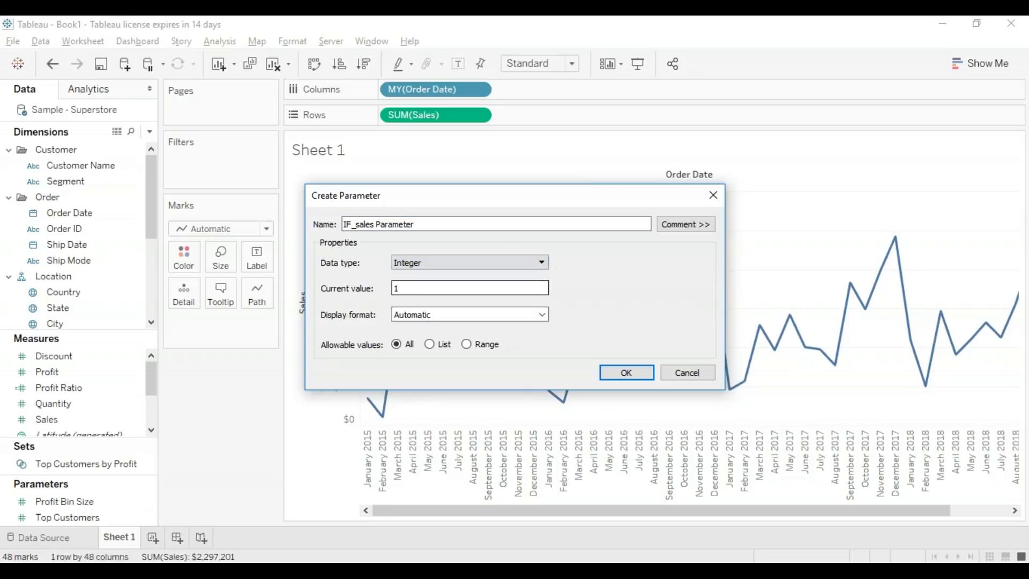
Set its current value to 0, keeping the Automatic display format.
{"action": "left_click", "coordinate": [544, 287]}
{"action": "key", "text": "BackSpace"}
{"action": "type", "text": "0"}
{"action": "left_click", "coordinate": [542, 314]}
{"action": "left_click", "coordinate": [543, 320]}
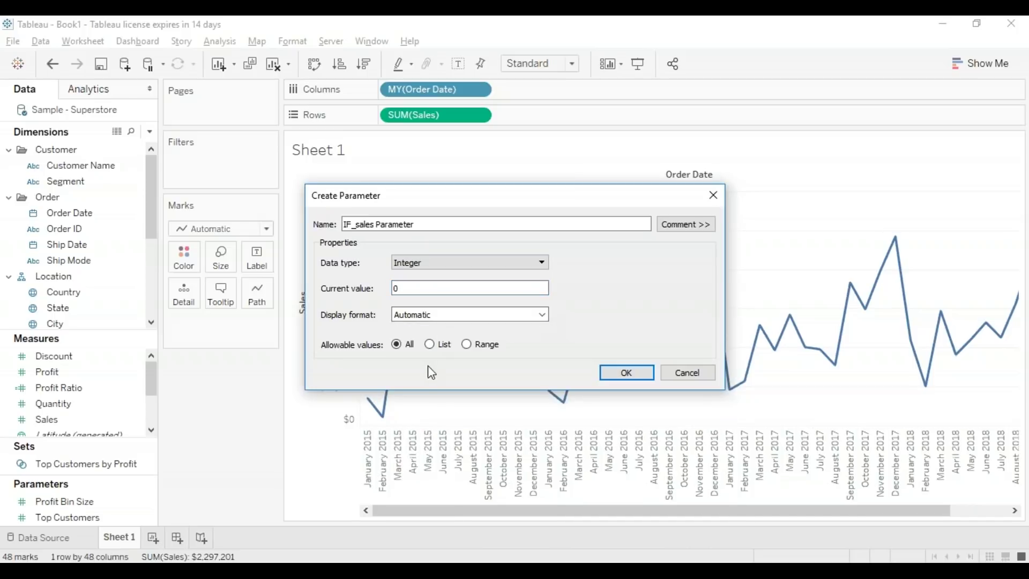
Limit it to a range of 0 to 100 with step size 2, and confirm.
{"action": "left_click", "coordinate": [467, 345]}
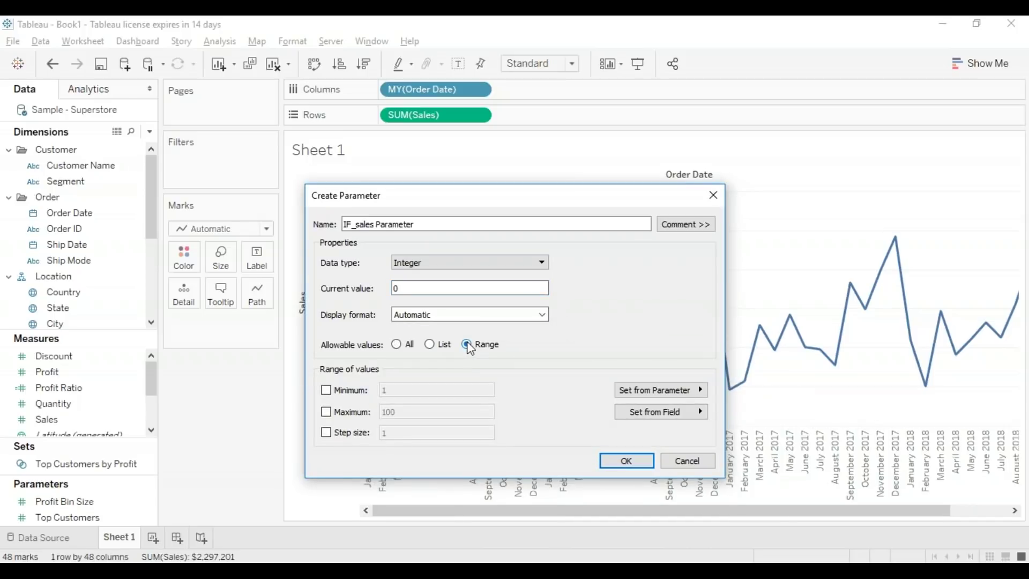
{"action": "left_click", "coordinate": [326, 390]}
{"action": "left_click", "coordinate": [328, 412]}
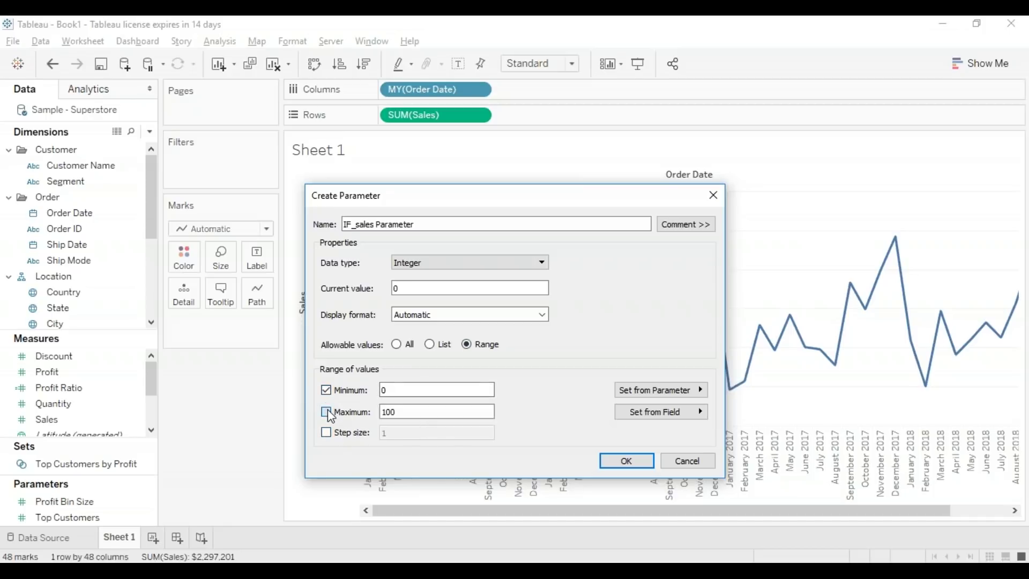
{"action": "left_click", "coordinate": [326, 432]}
{"action": "key", "text": "BackSpace"}
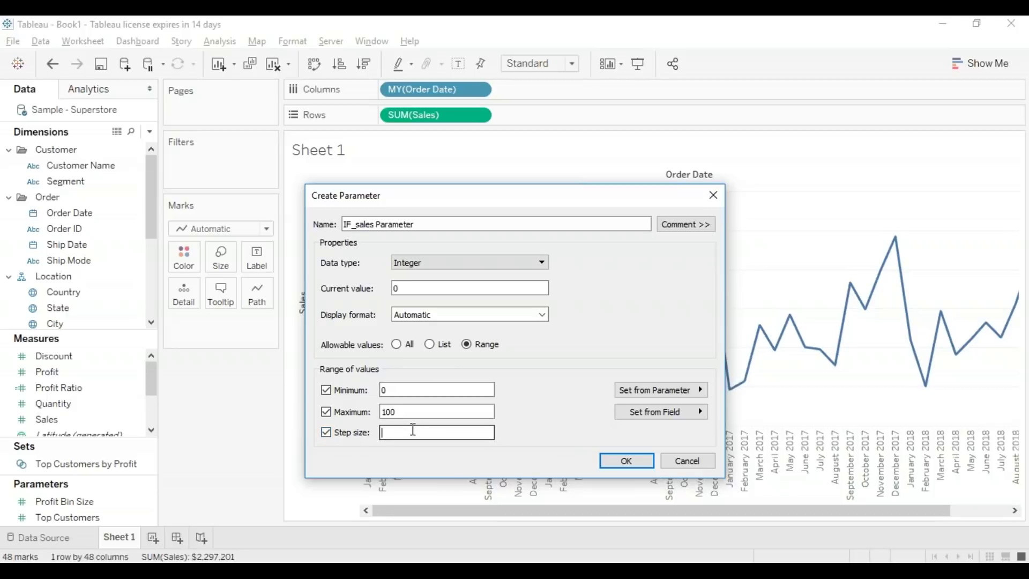
{"action": "type", "text": "2"}
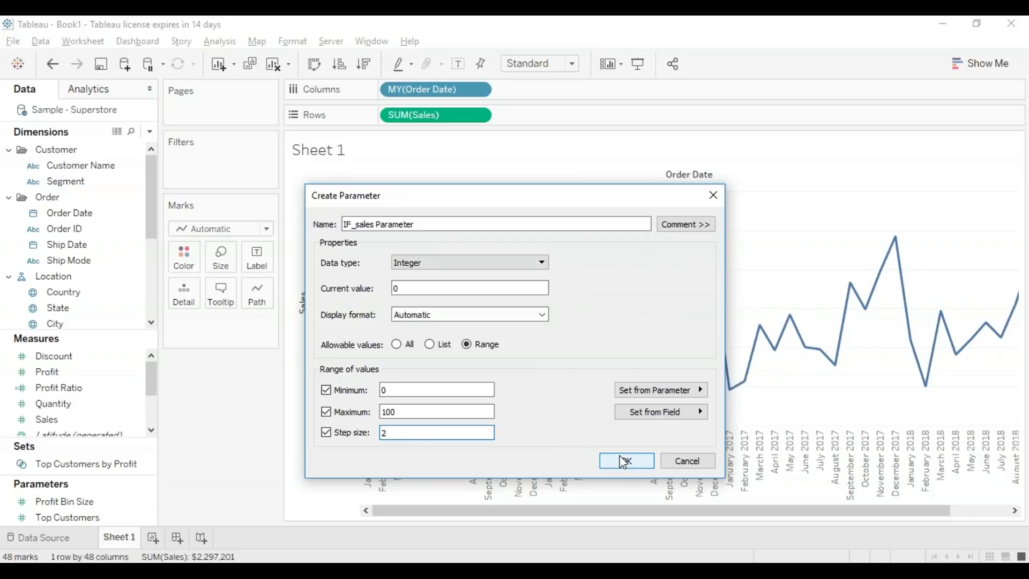
{"action": "left_click", "coordinate": [623, 461]}
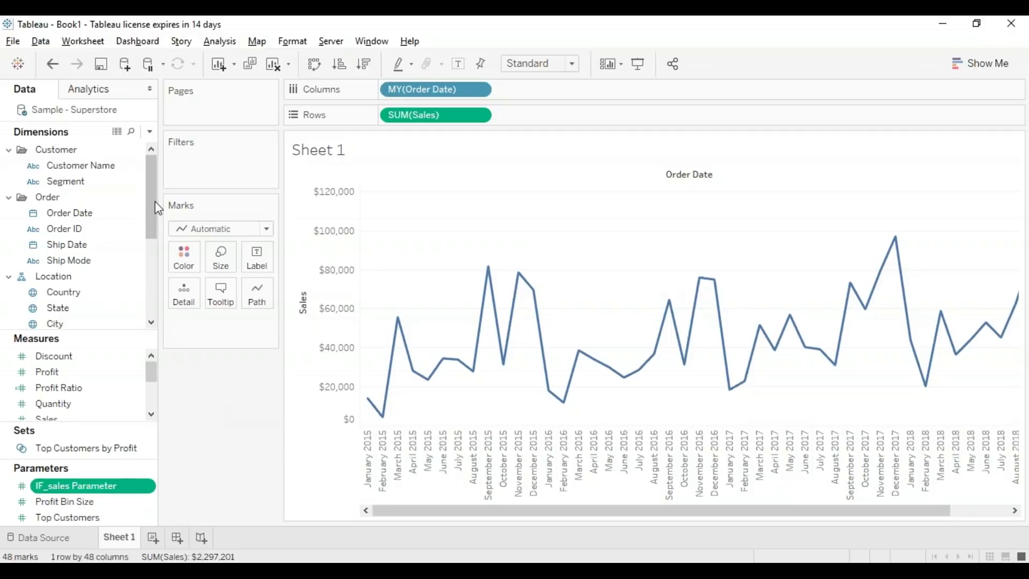
Create a new calculated field named 'IF_sales Calculation'.
{"action": "left_click", "coordinate": [152, 133]}
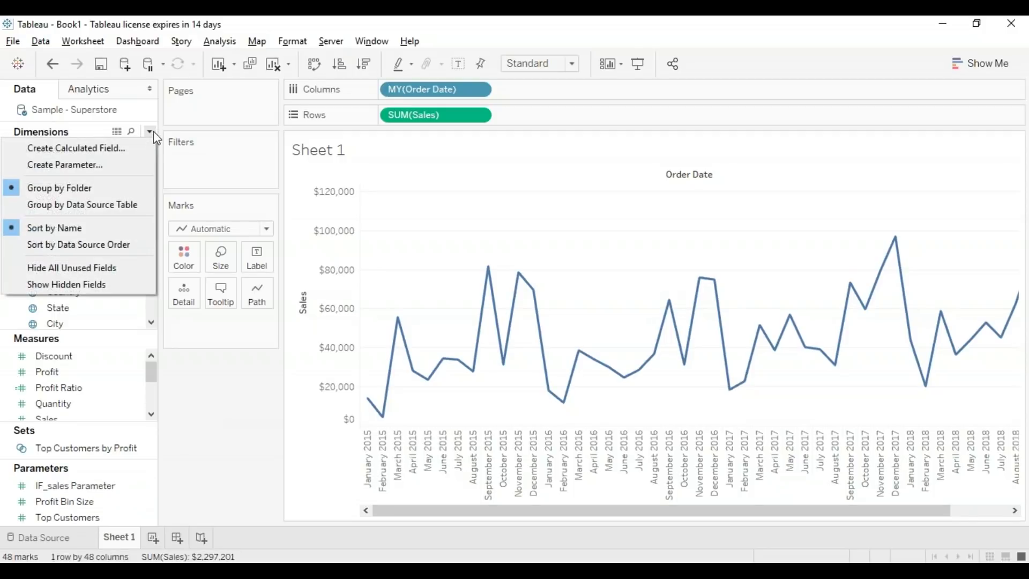
{"action": "left_click", "coordinate": [140, 148]}
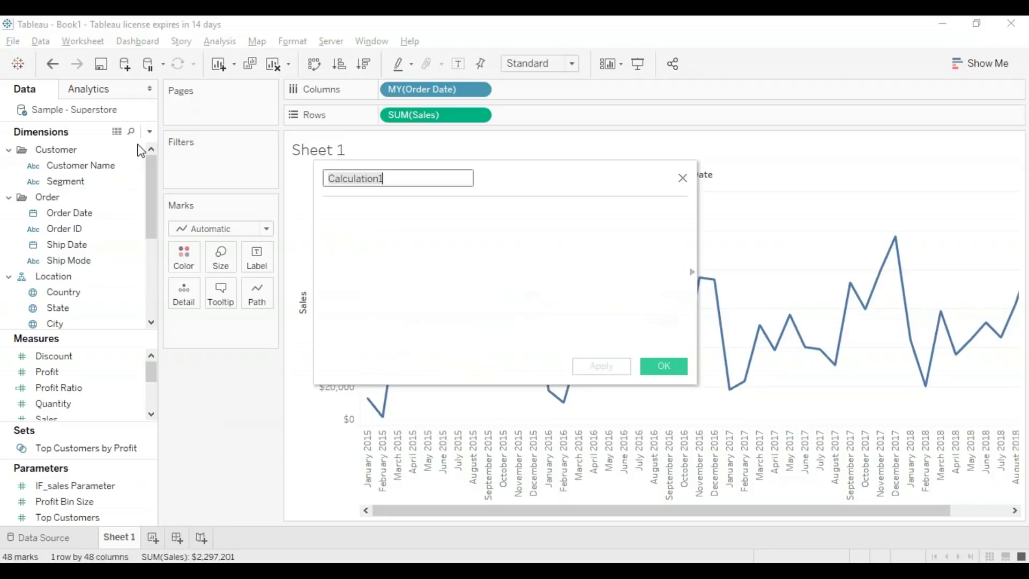
{"action": "key", "text": "BackSpace"}
{"action": "type", "text": "IF"}
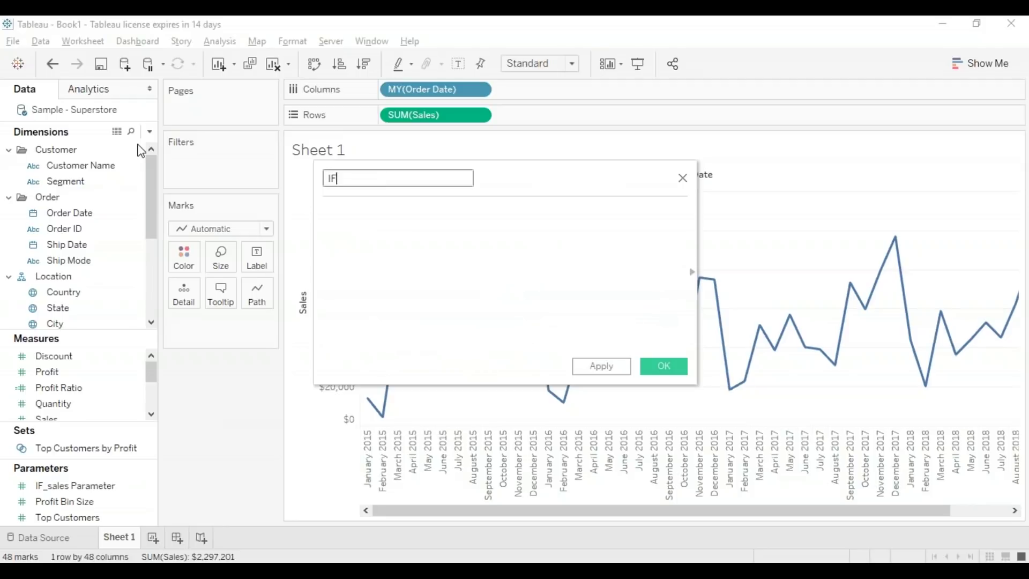
{"action": "type", "text": "_sales Calculation"}
Enter the formula [Sales]*(([IF_sales Parameter]/100)+1 using field autocomplete.
{"action": "left_click", "coordinate": [331, 209]}
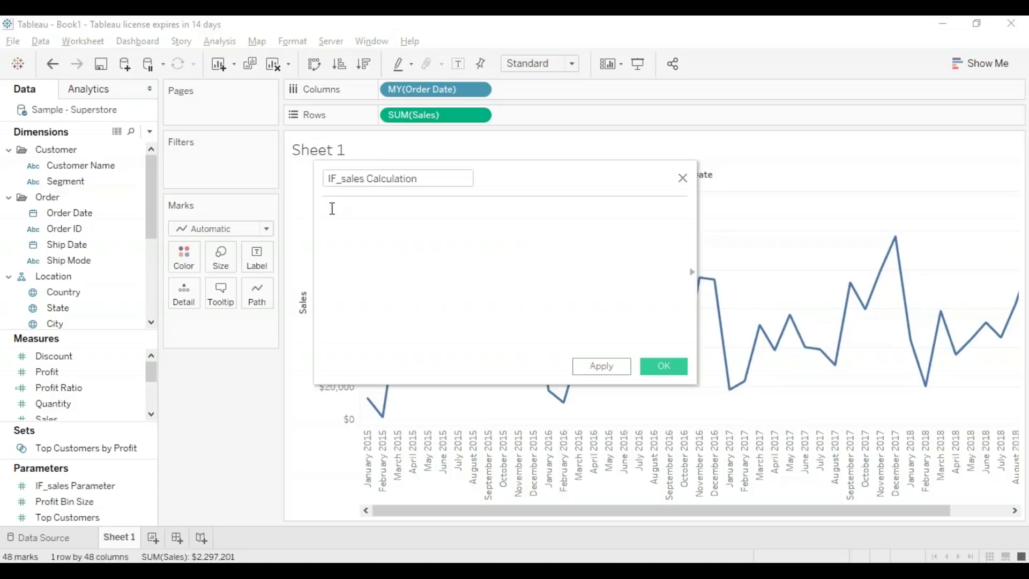
{"action": "type", "text": "[S"}
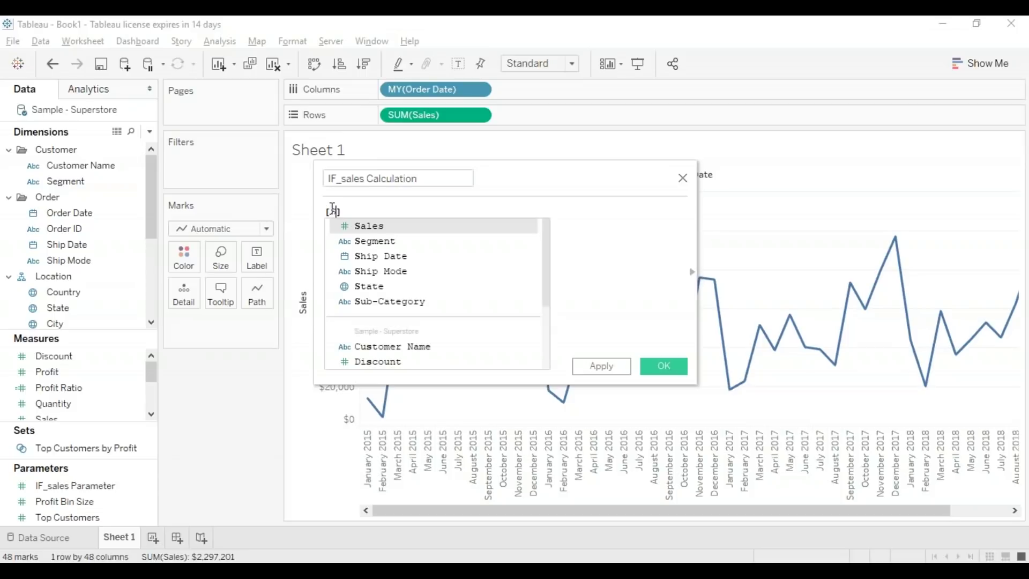
{"action": "key", "text": "Return"}
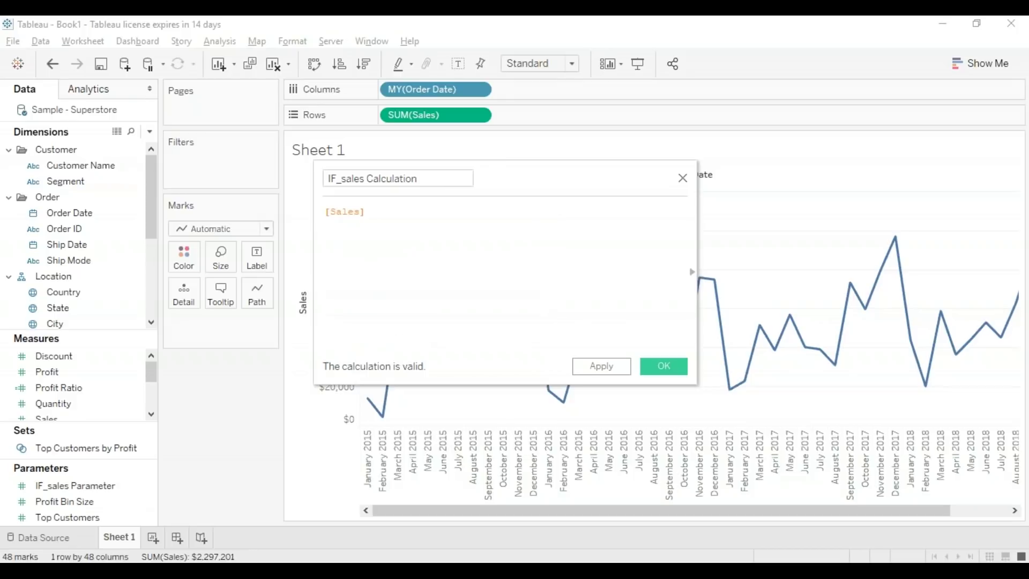
{"action": "type", "text": "*"}
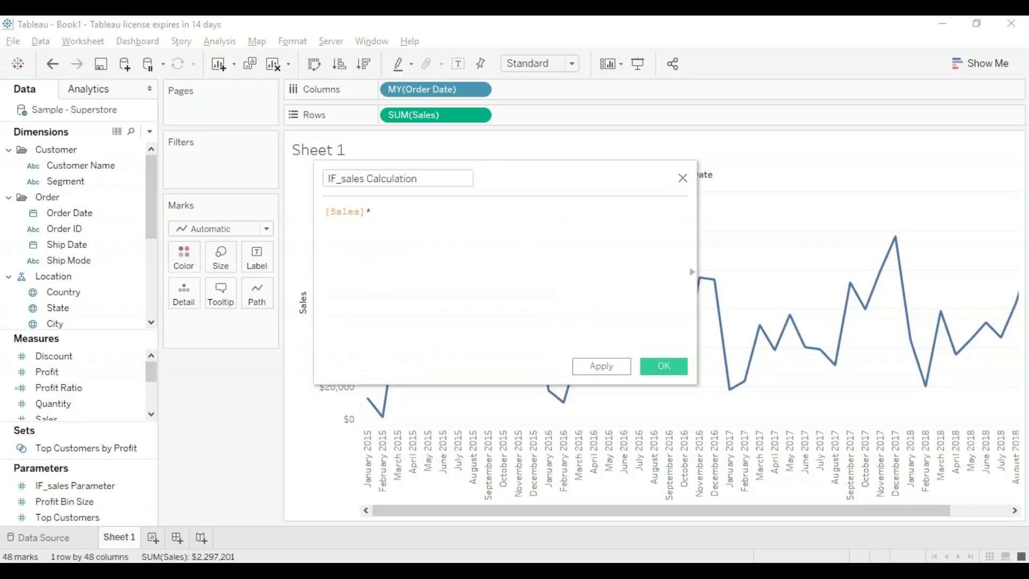
{"action": "type", "text": " (("}
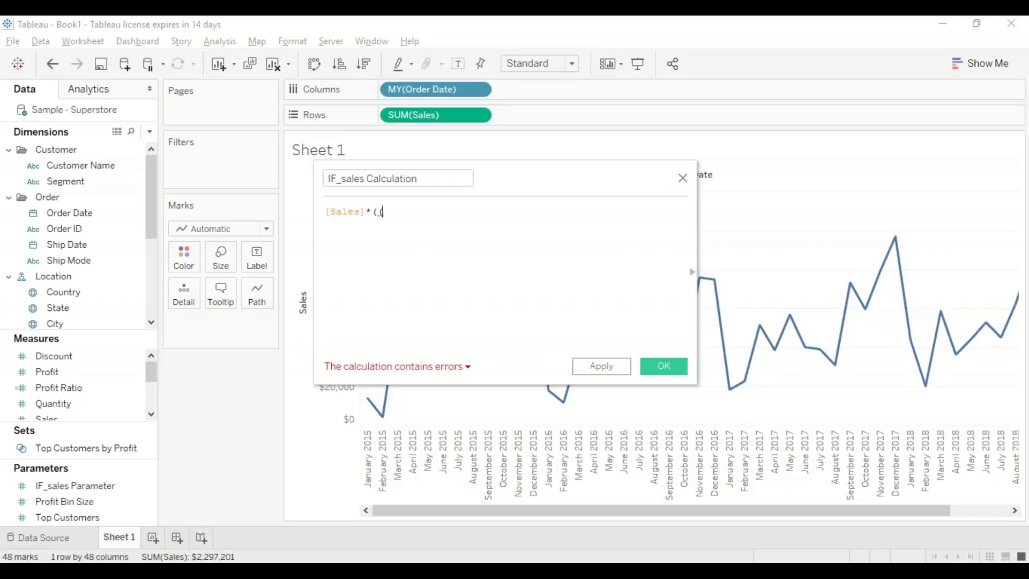
{"action": "type", "text": "[I"}
{"action": "key", "text": "Return"}
{"action": "type", "text": "/100)+1"}
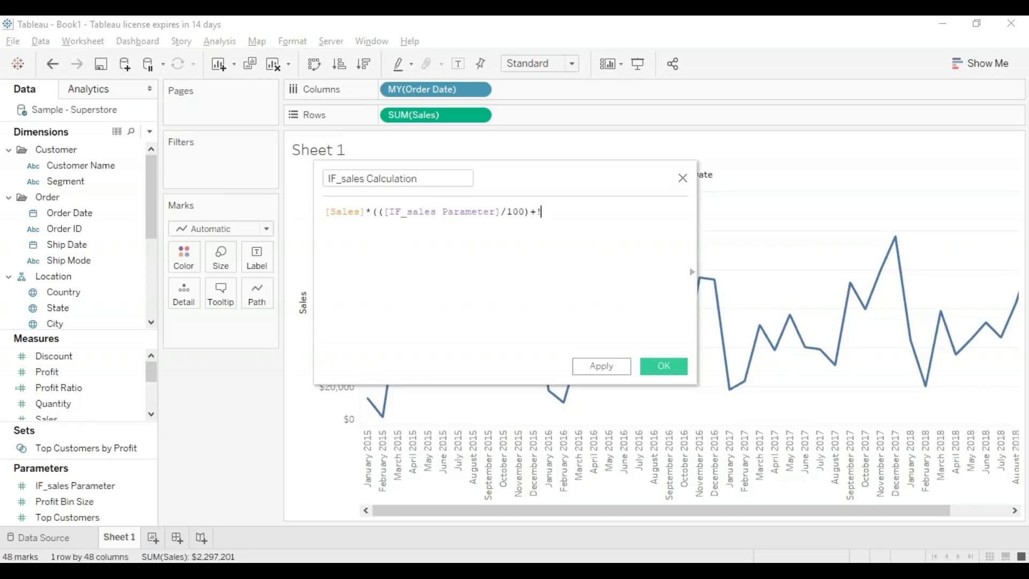
{"action": "type", "text": ")"}
{"action": "key", "text": "BackSpace"}
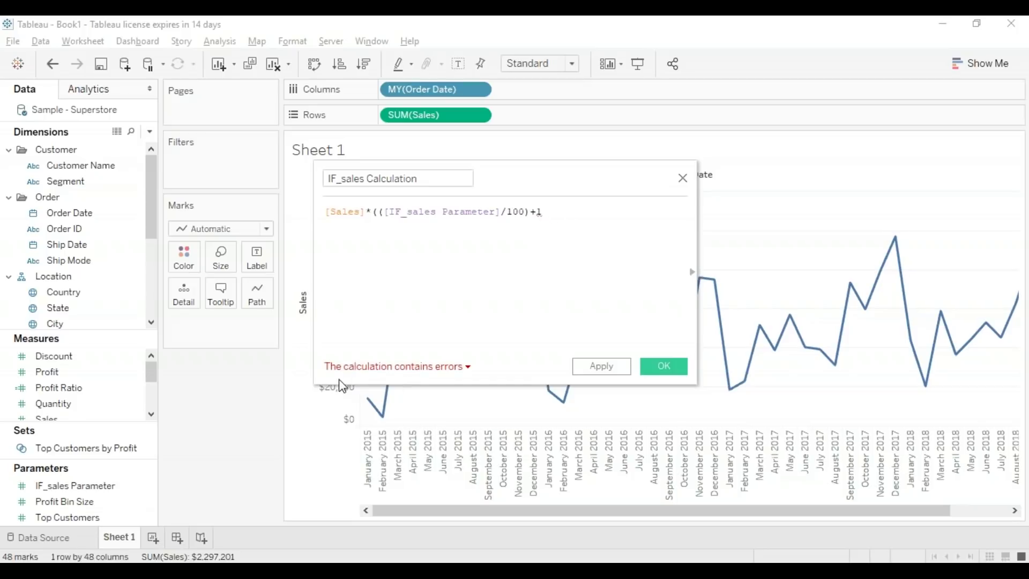
Read the error, add the missing closing parenthesis, and save IF_sales Calculation.
{"action": "left_click", "coordinate": [468, 369]}
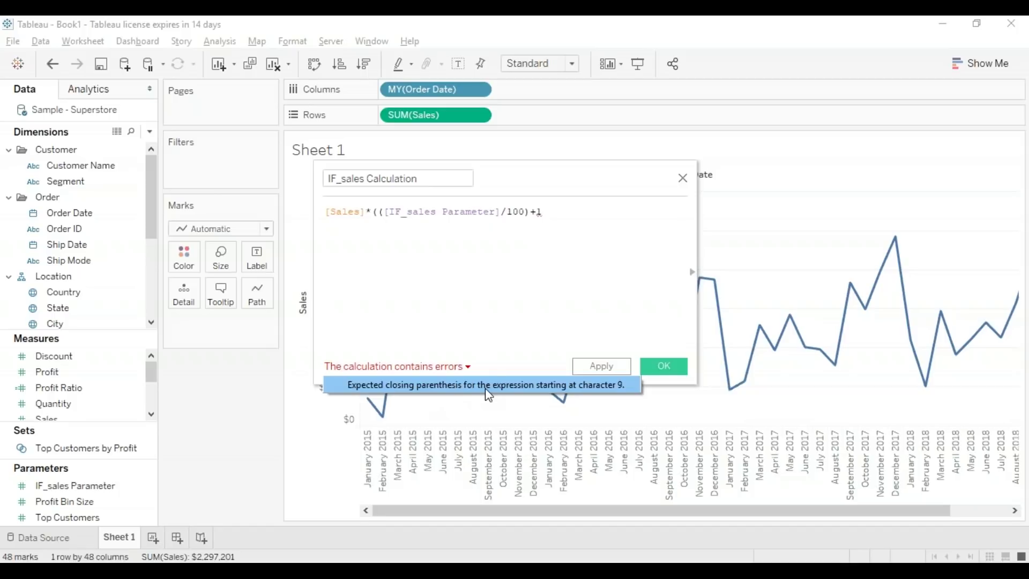
{"action": "left_click", "coordinate": [556, 211]}
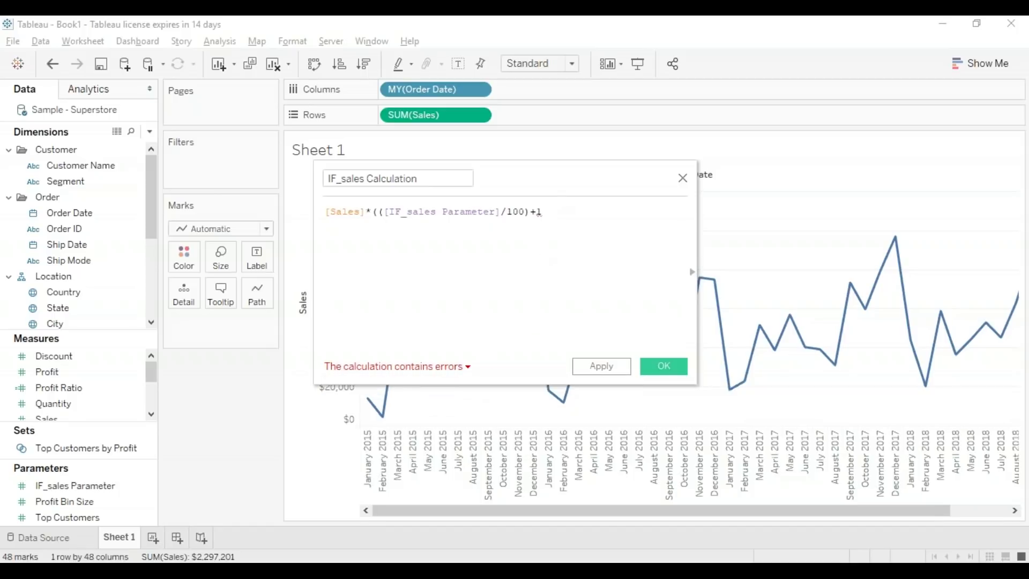
{"action": "type", "text": ")"}
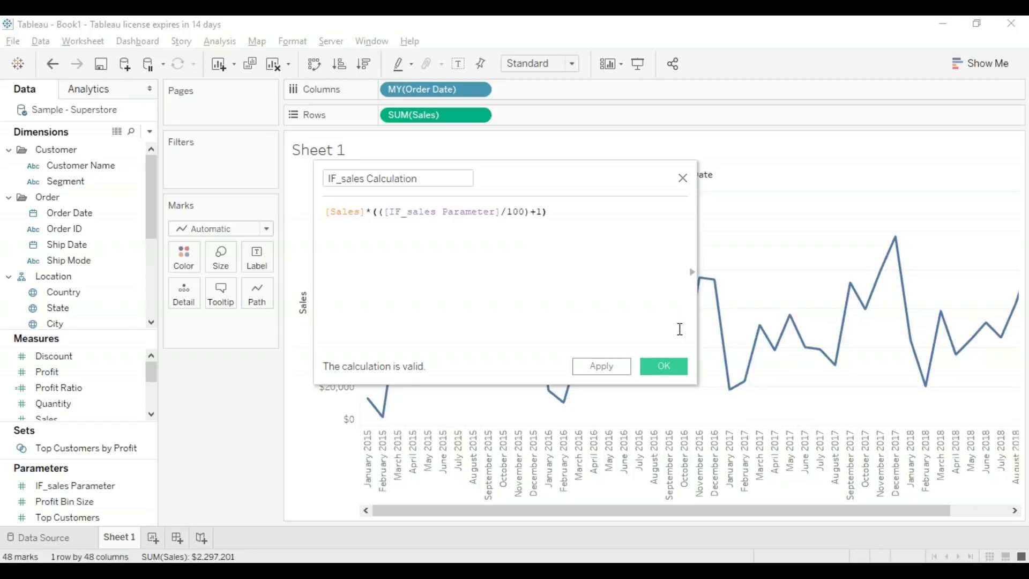
{"action": "left_click", "coordinate": [663, 366]}
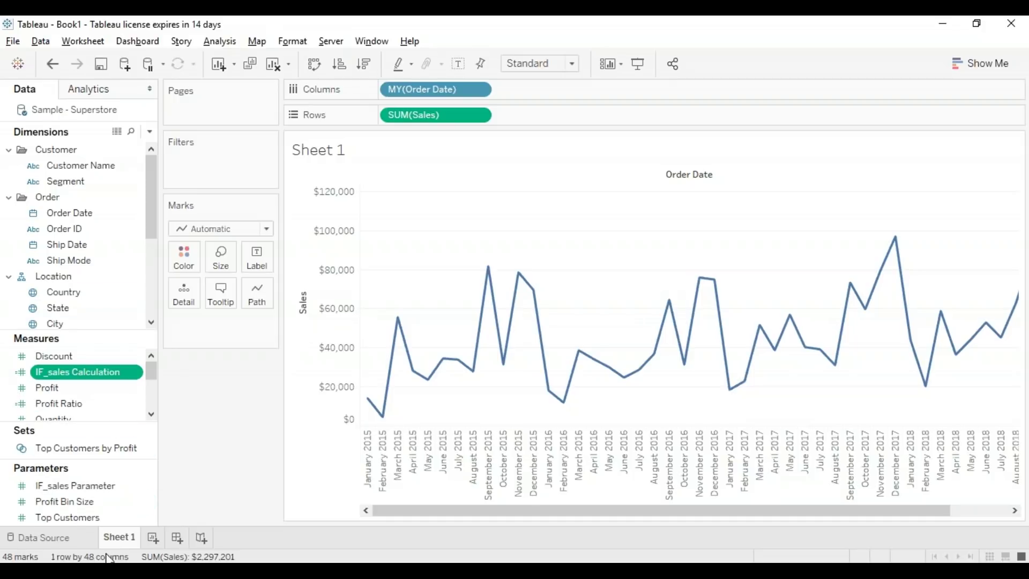
Select IF_sales Parameter in the data pane.
{"action": "left_click", "coordinate": [150, 491]}
Show the IF_sales Parameter control on Sheet 1 and keep it as a slider.
{"action": "left_click", "coordinate": [150, 491]}
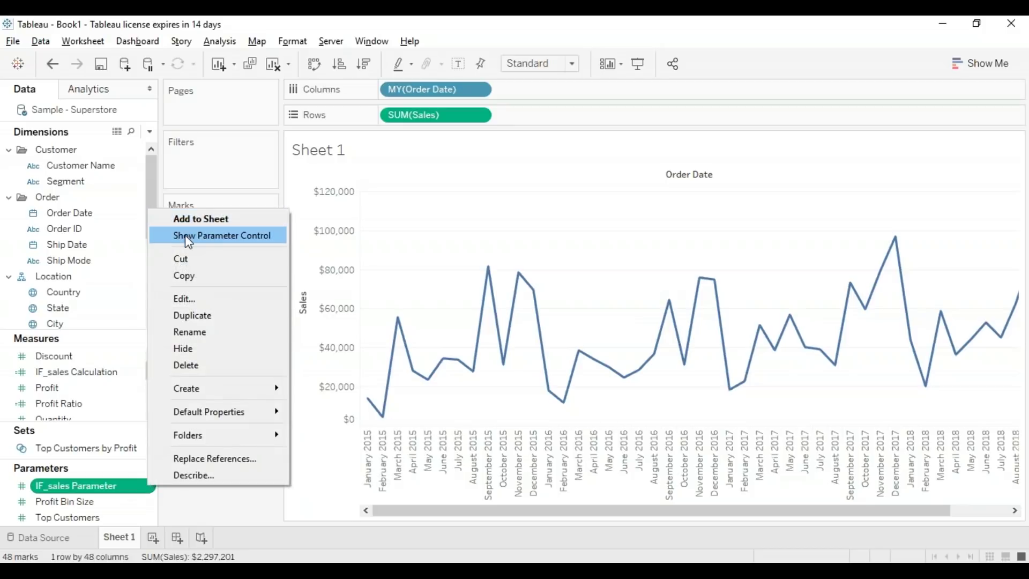
{"action": "left_click", "coordinate": [185, 236]}
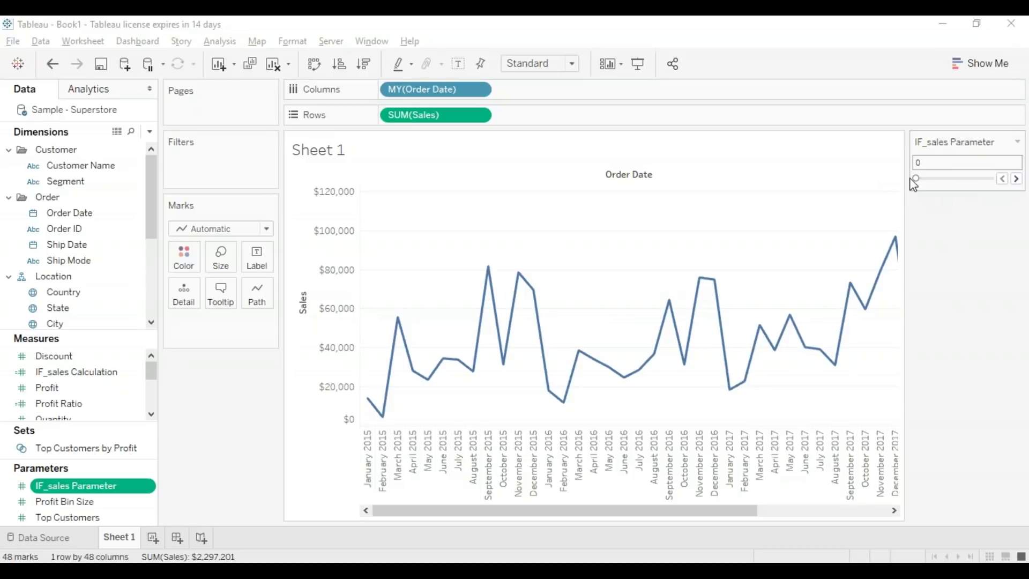
{"action": "left_click_drag", "start_coordinate": [921, 184], "coordinate": [875, 189]}
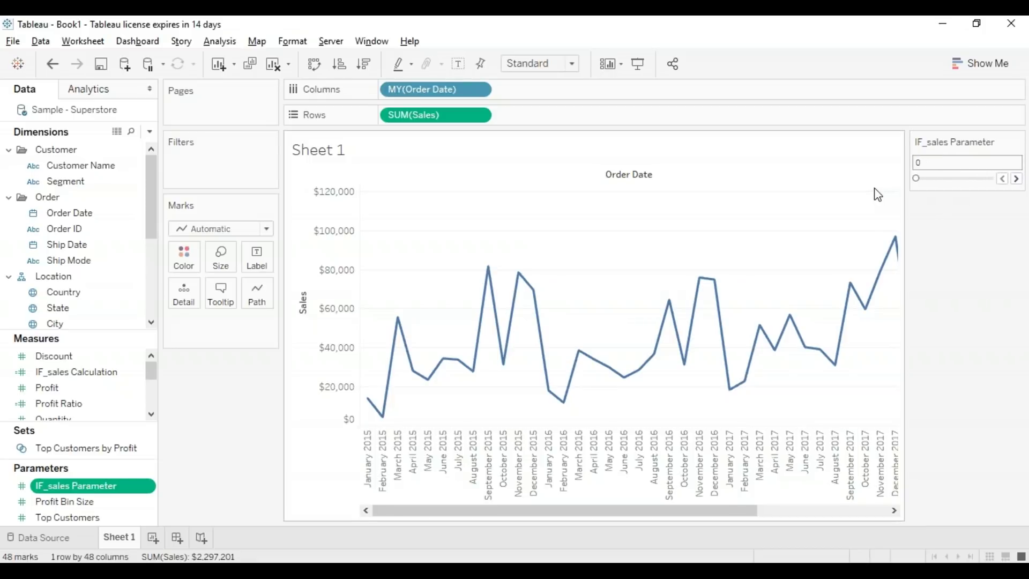
{"action": "left_click", "coordinate": [1017, 141]}
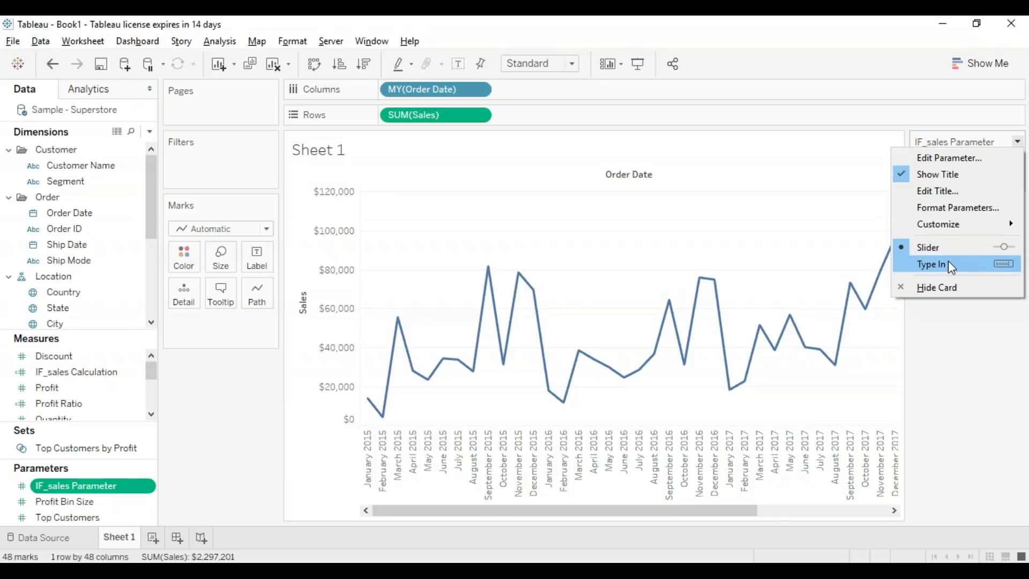
{"action": "left_click", "coordinate": [945, 318]}
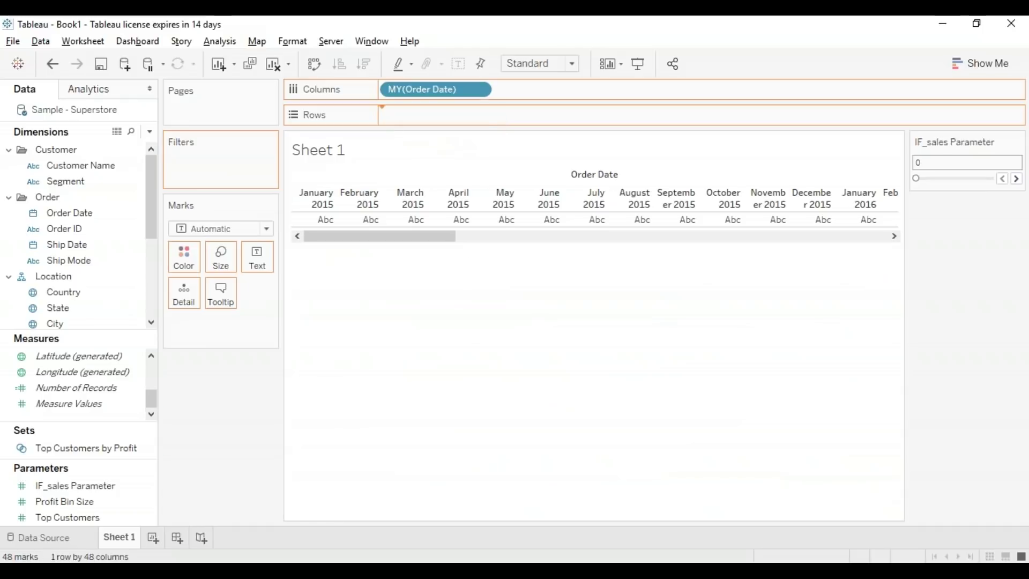
Remove Discount, Number of Records, Profit, Profit Ratio and Quantity from Measure Values.
{"action": "left_click", "coordinate": [264, 387]}
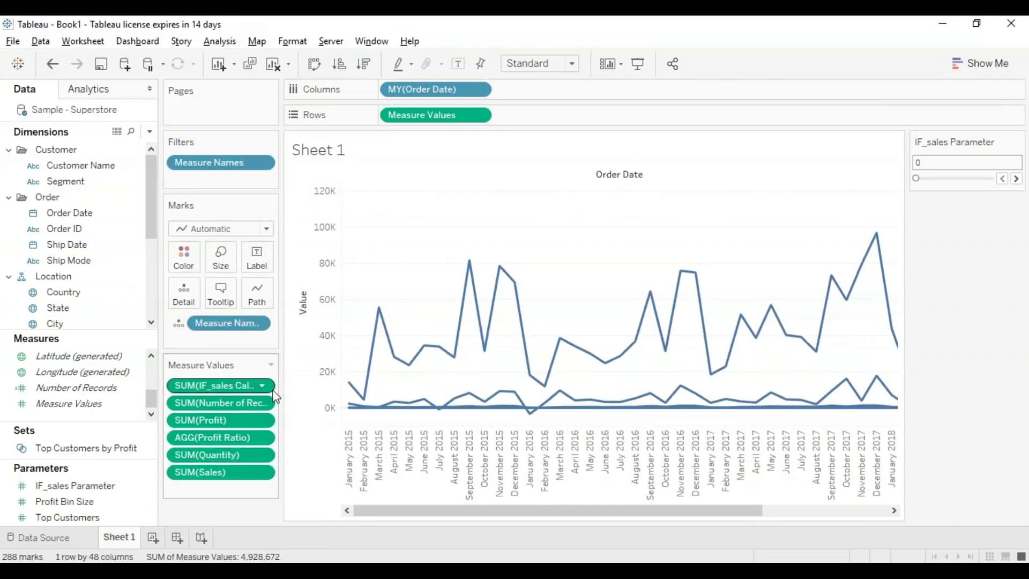
{"action": "left_click", "coordinate": [265, 385]}
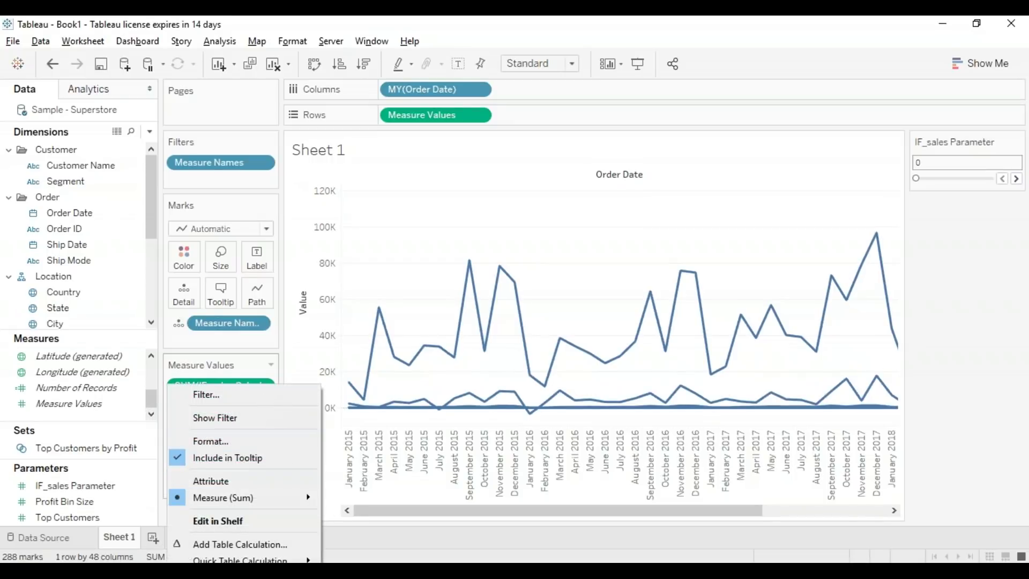
{"action": "left_click", "coordinate": [263, 387]}
{"action": "left_click", "coordinate": [225, 560]}
{"action": "left_click", "coordinate": [264, 402]}
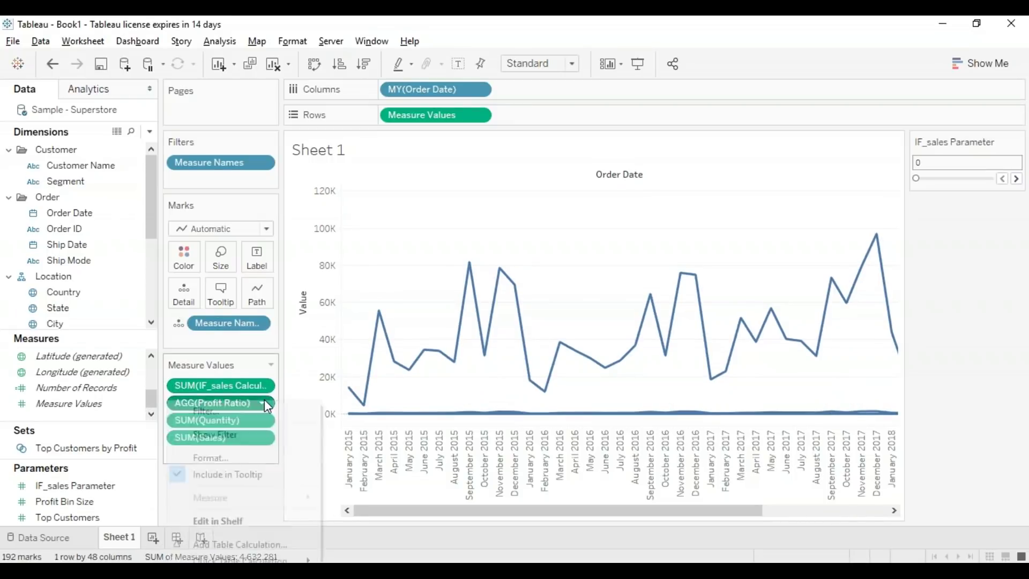
{"action": "left_click", "coordinate": [225, 560]}
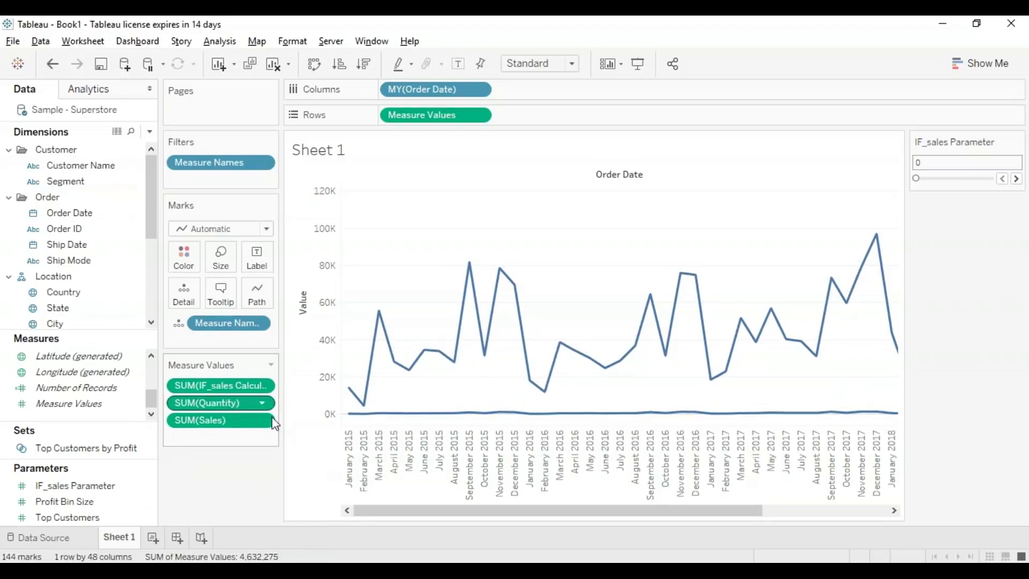
{"action": "left_click", "coordinate": [264, 402]}
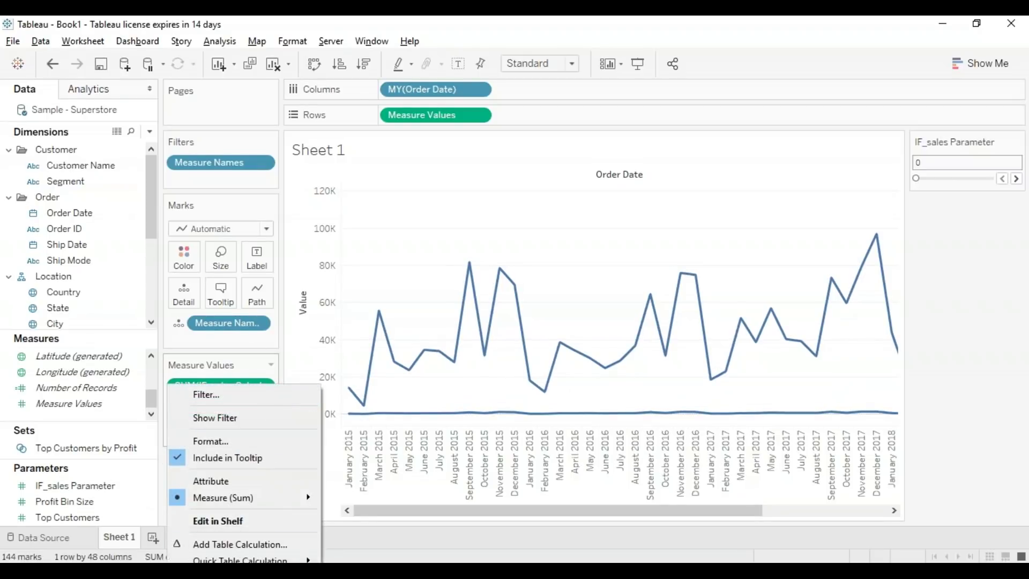
{"action": "left_click", "coordinate": [225, 560]}
{"action": "mouse_move", "coordinate": [916, 178]}
{"action": "left_mouse_down"}
{"action": "mouse_move", "coordinate": [937, 178]}
{"action": "mouse_move", "coordinate": [915, 178]}
{"action": "left_mouse_up"}
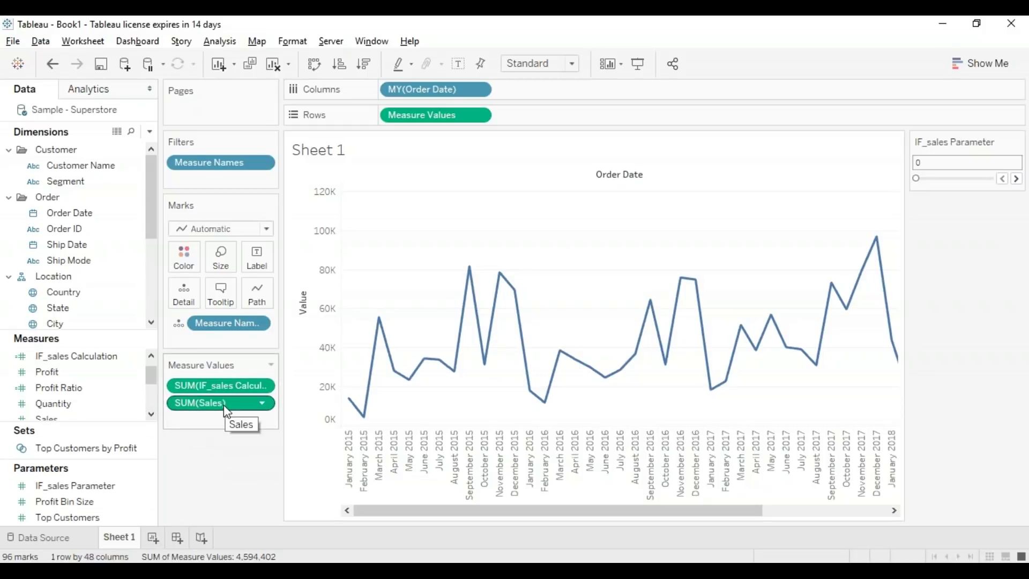
Turn on point markers for the Sales and IF_sales Calculation lines.
{"action": "left_click_drag", "start_coordinate": [216, 410], "coordinate": [184, 256]}
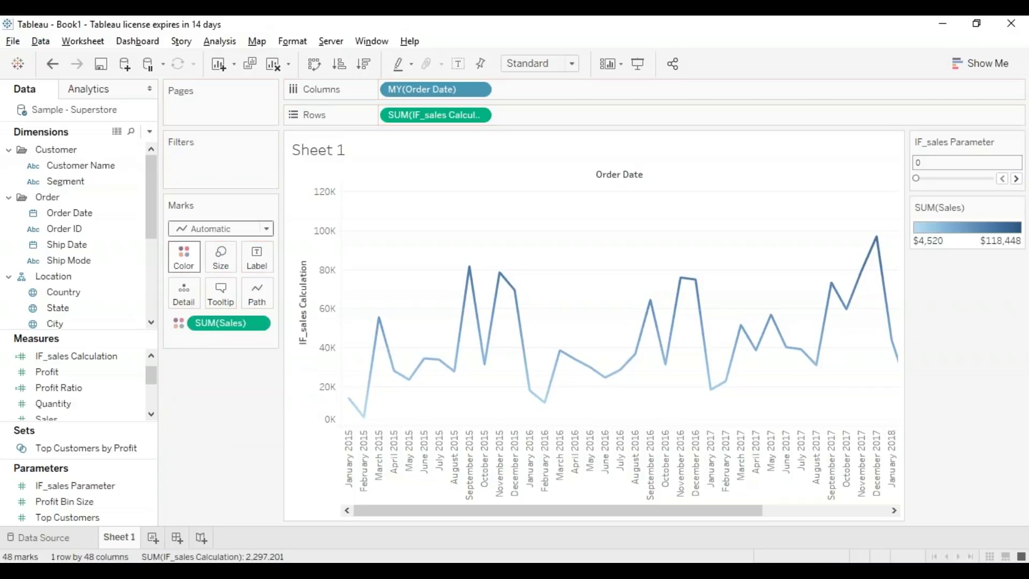
{"action": "key", "text": "ctrl+z"}
{"action": "left_click", "coordinate": [266, 406]}
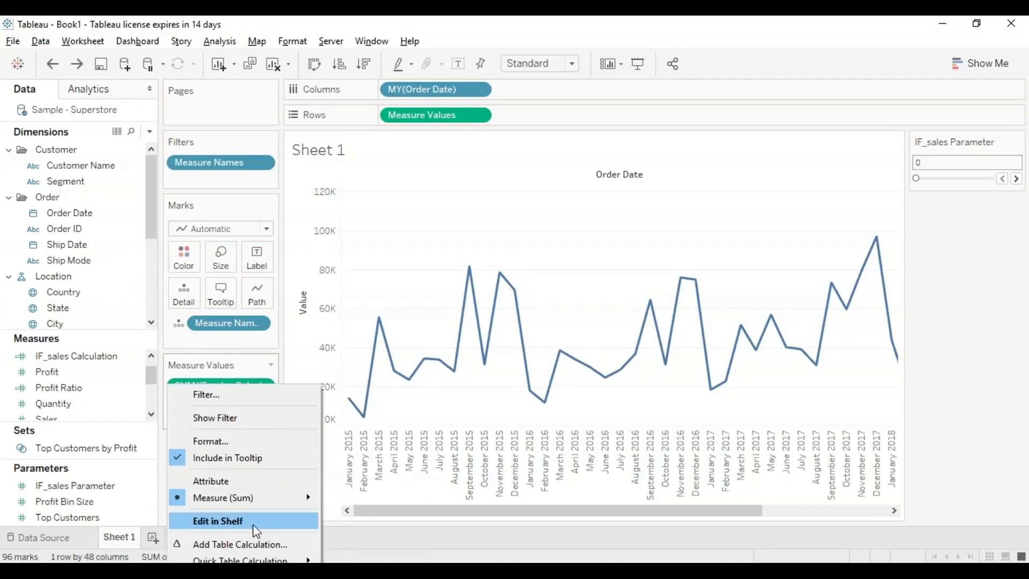
{"action": "left_click", "coordinate": [436, 542]}
{"action": "left_click", "coordinate": [197, 263]}
{"action": "left_click", "coordinate": [258, 469]}
{"action": "left_click", "coordinate": [248, 517]}
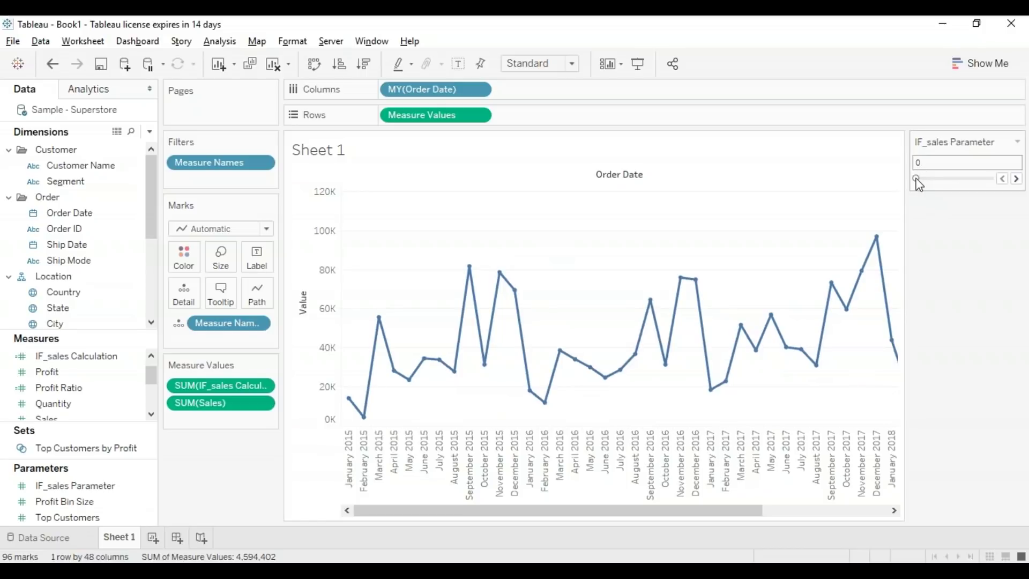
Drag the IF_sales Parameter slider to 30 and confirm in the tooltips that IF_sales Calculation exceeds SUM(Sales).
{"action": "left_click_drag", "start_coordinate": [918, 180], "coordinate": [937, 180]}
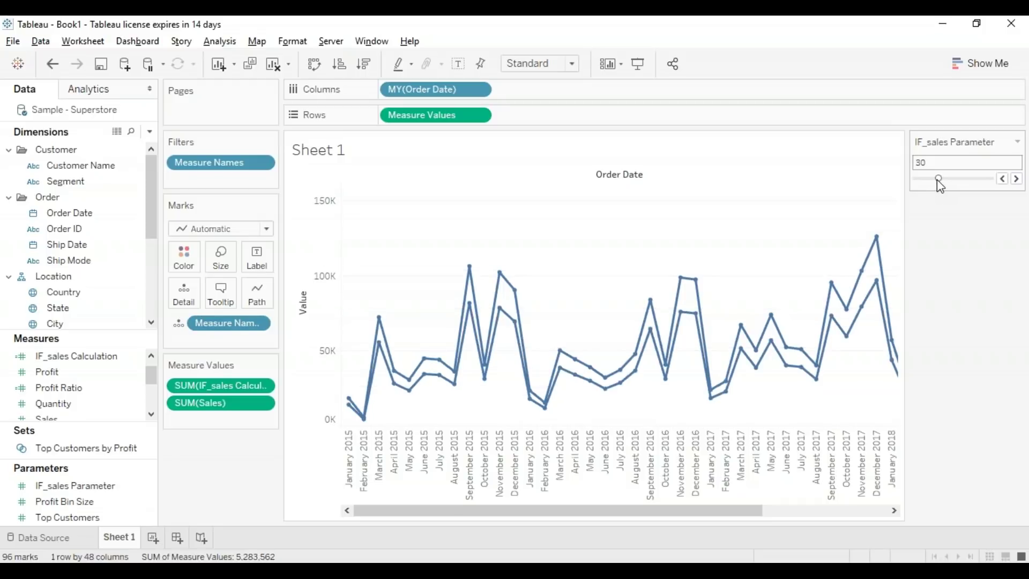
{"action": "mouse_move", "coordinate": [514, 292]}
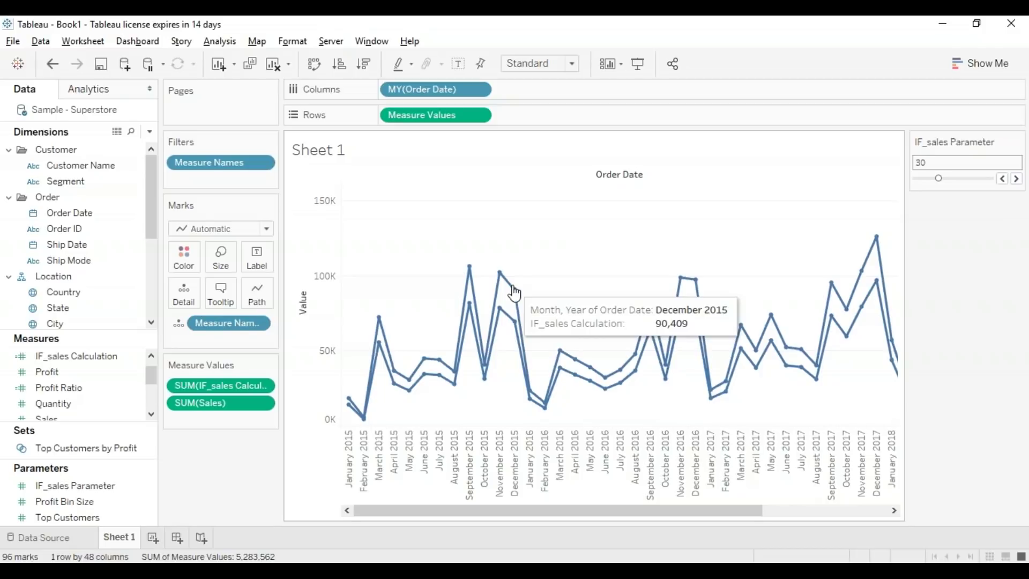
{"action": "mouse_move", "coordinate": [511, 323]}
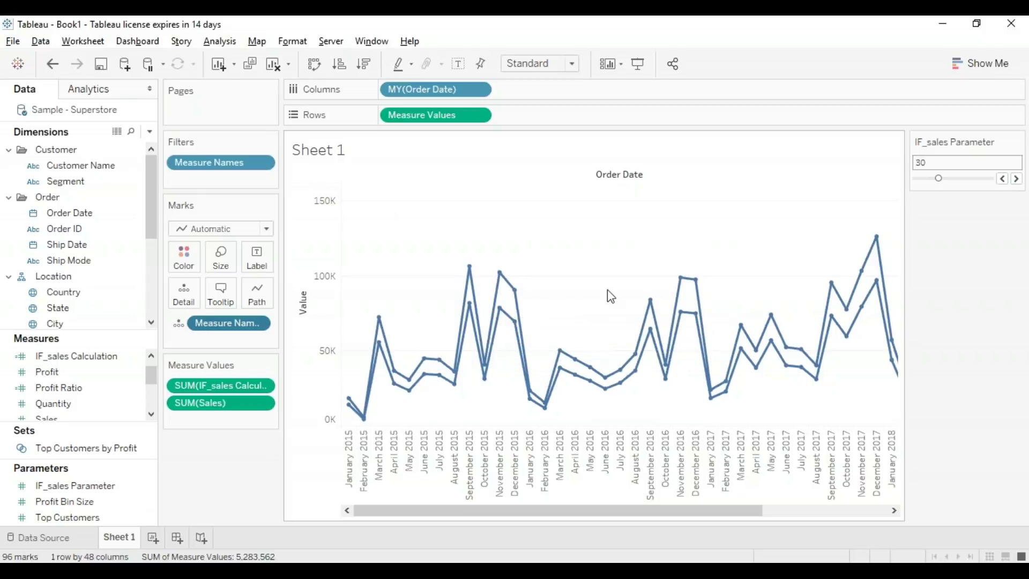
{"action": "mouse_move", "coordinate": [515, 322]}
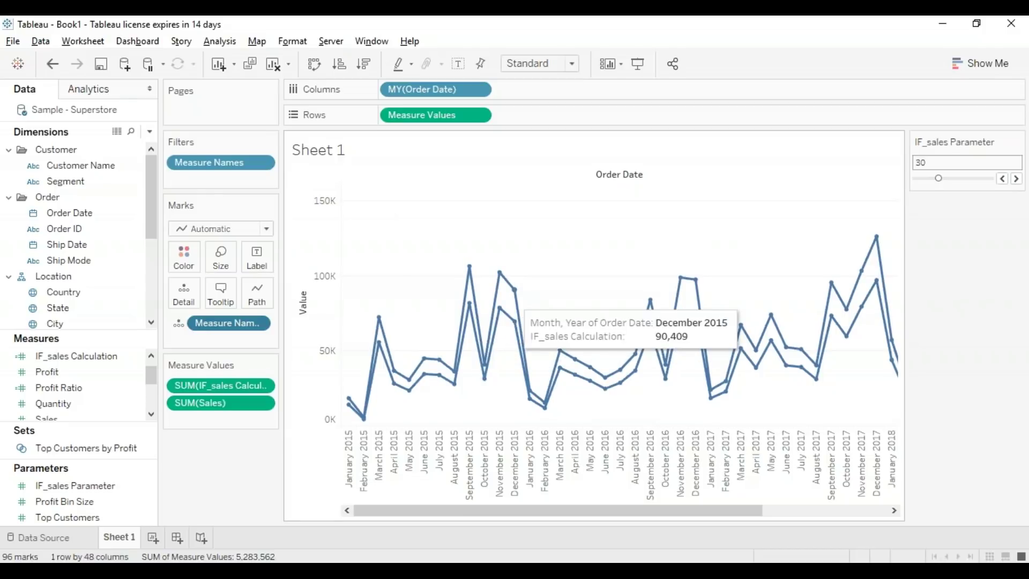